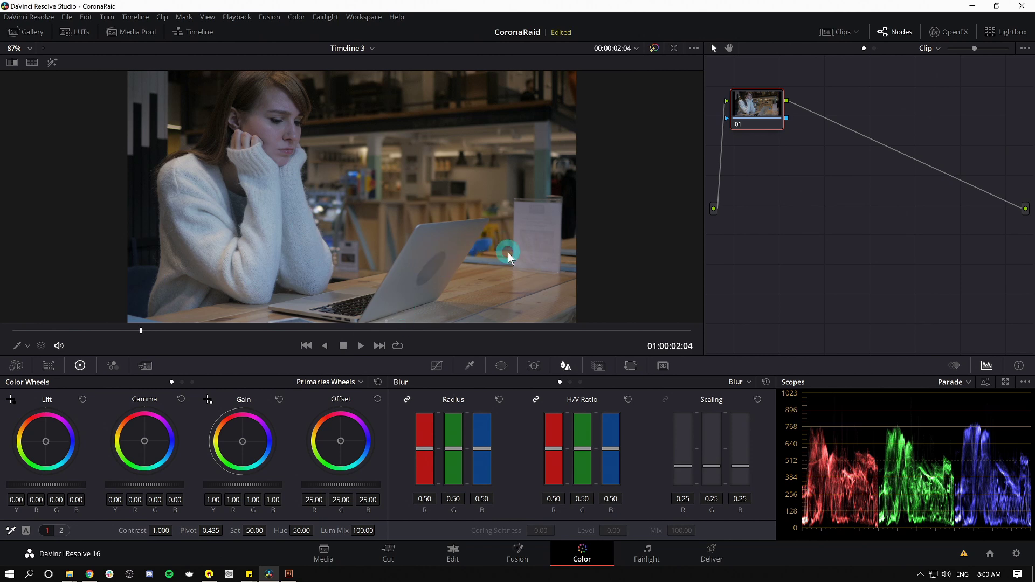
Step: At 01:00:05:13, raise Gain to about 1.18, warm highlights toward red, set Sat 62.80, and bypass-compare
click(345, 329)
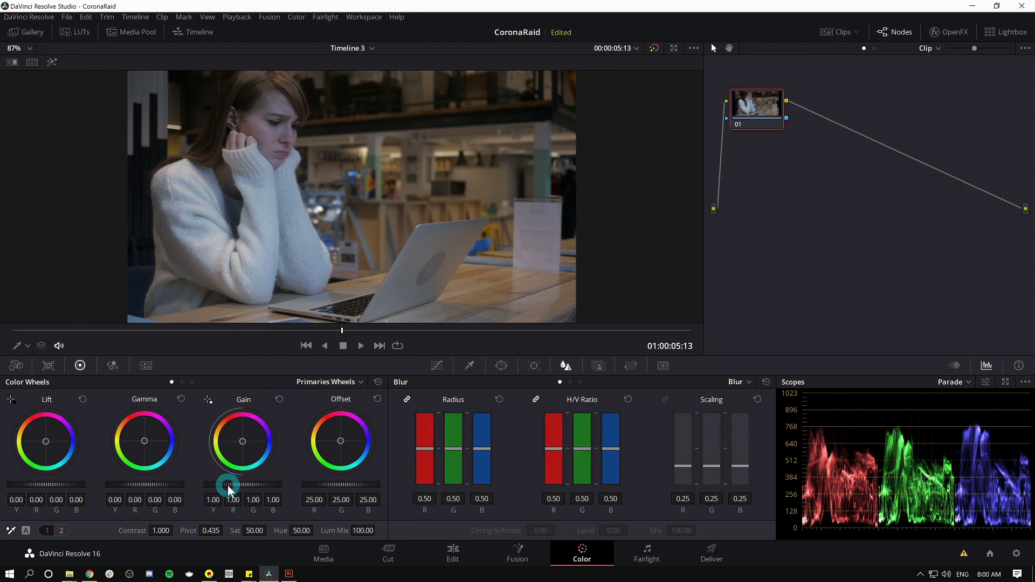
drag(229, 484, 307, 485)
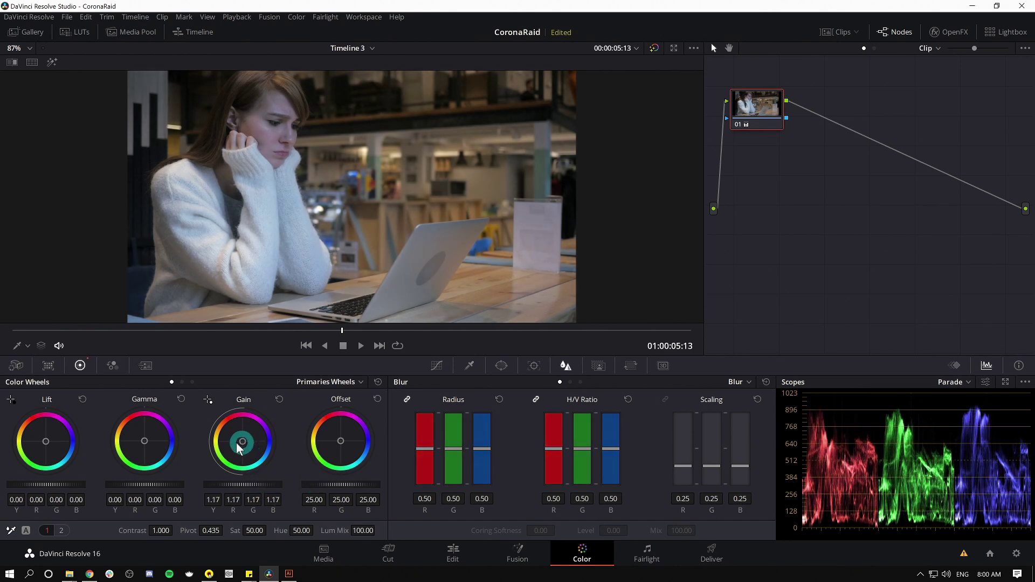
drag(238, 441, 239, 439)
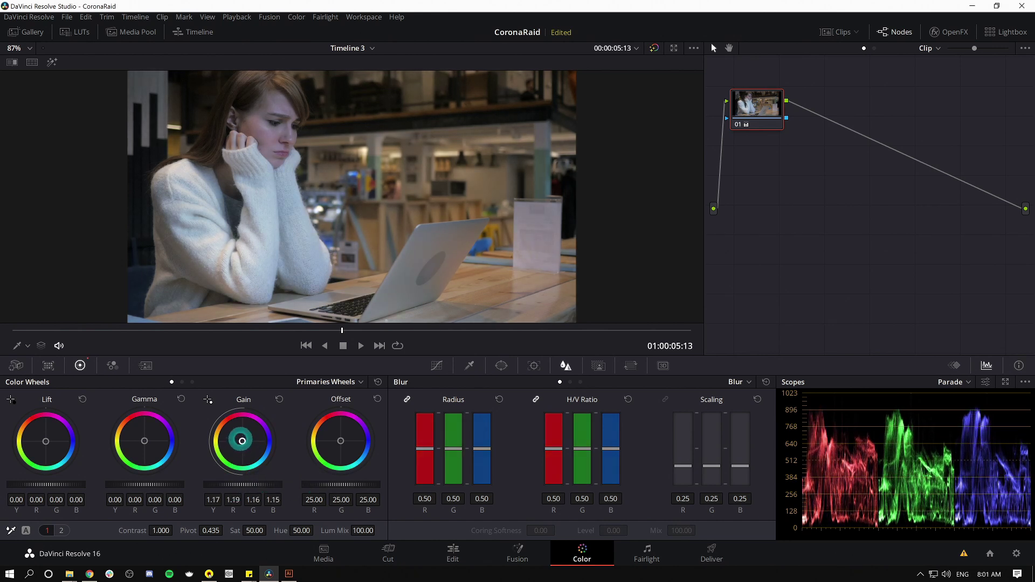
drag(258, 529, 293, 529)
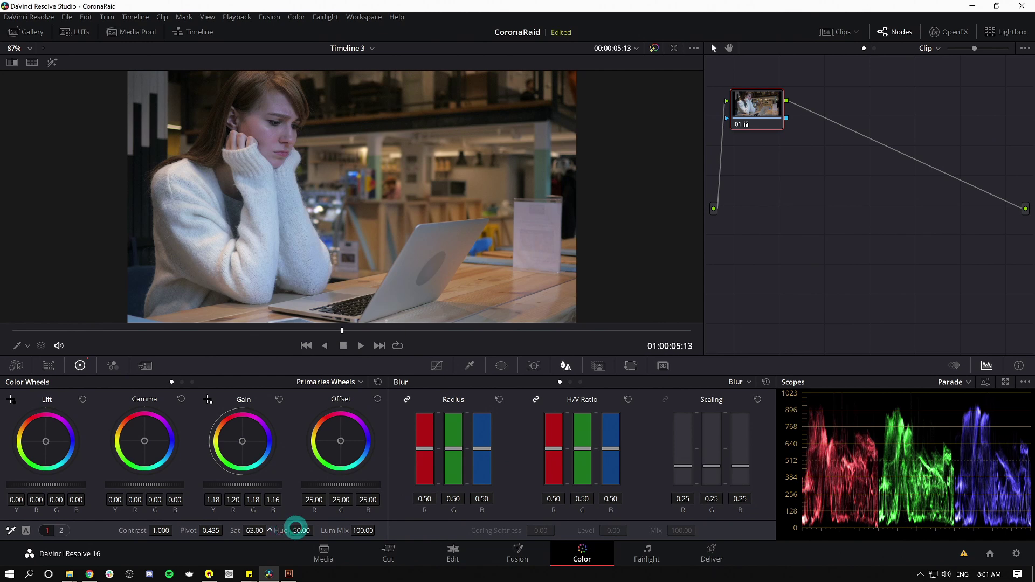
click(655, 48)
click(654, 48)
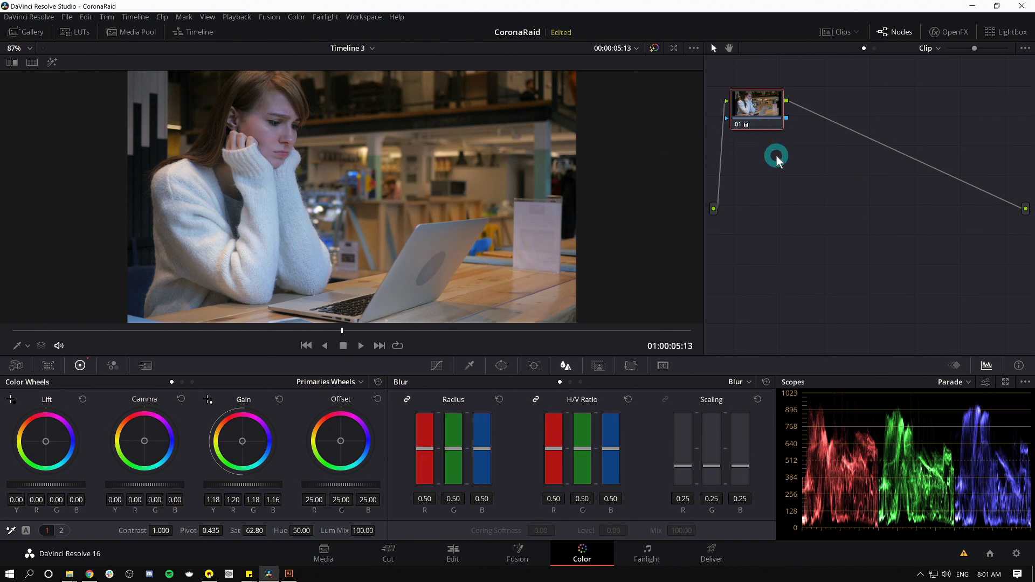
Step: Add a second serial node with Alt+S and enable a Curve window in the Window palette
key(alt+s)
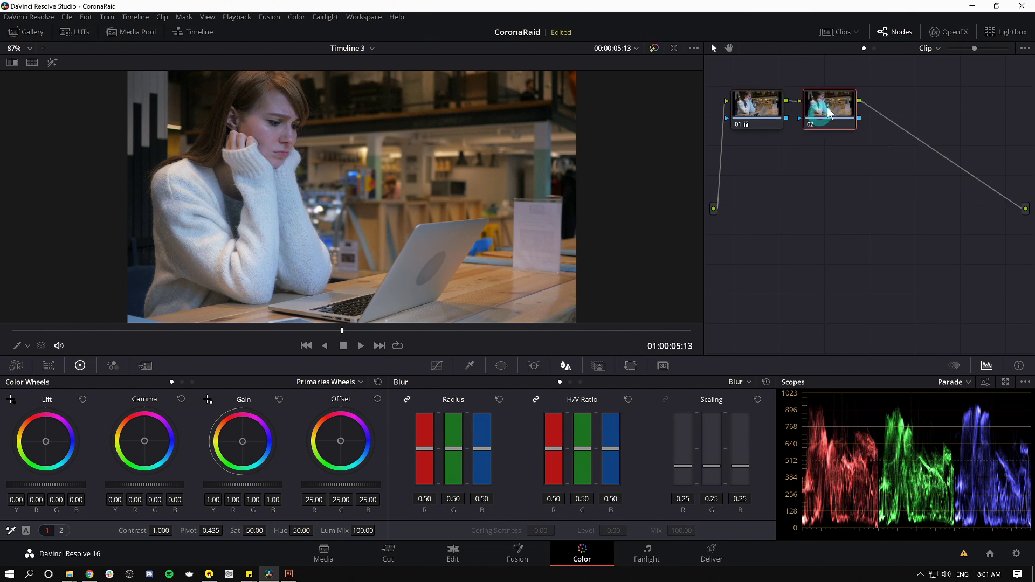
drag(832, 112, 838, 112)
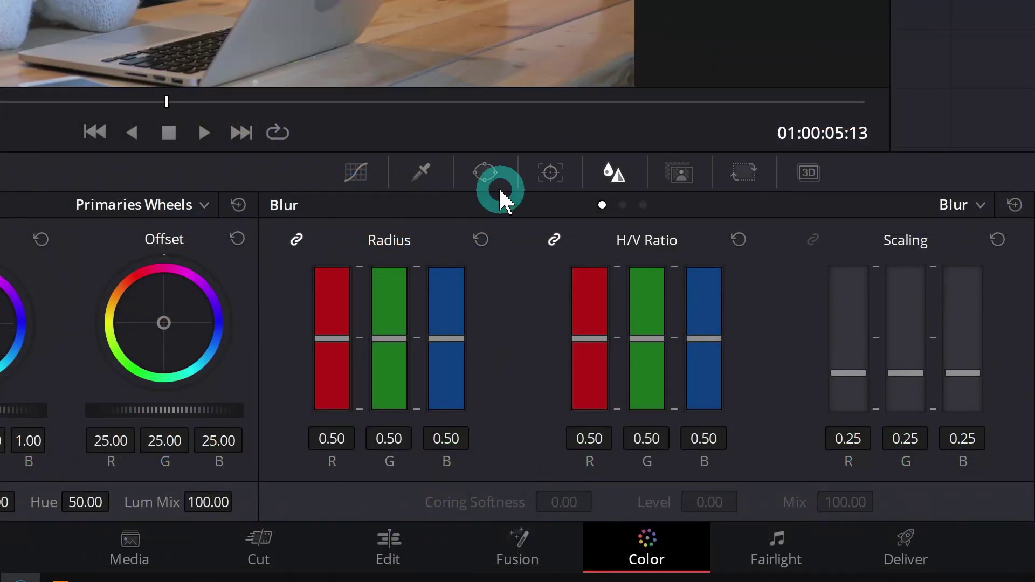
click(490, 187)
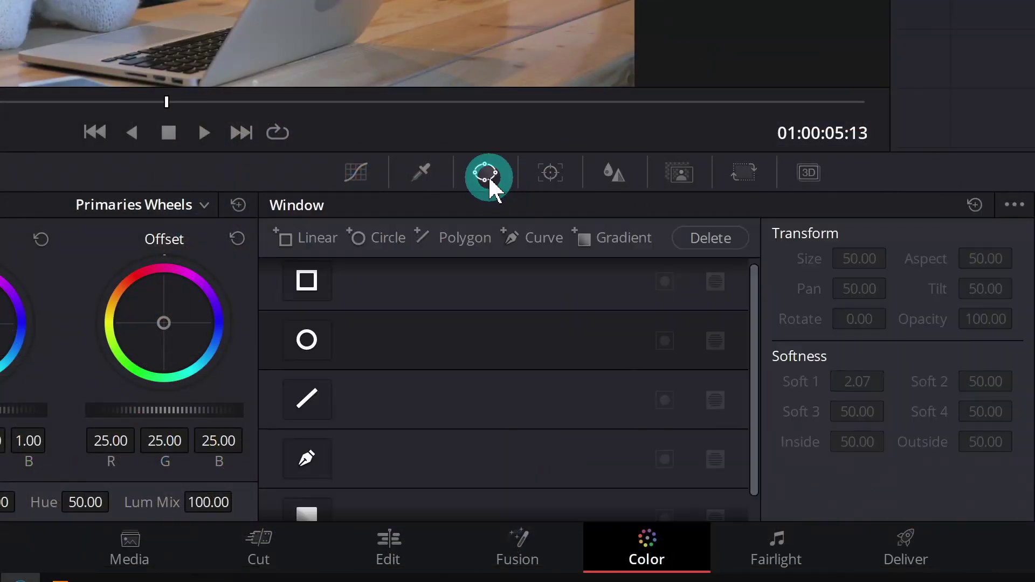
click(317, 469)
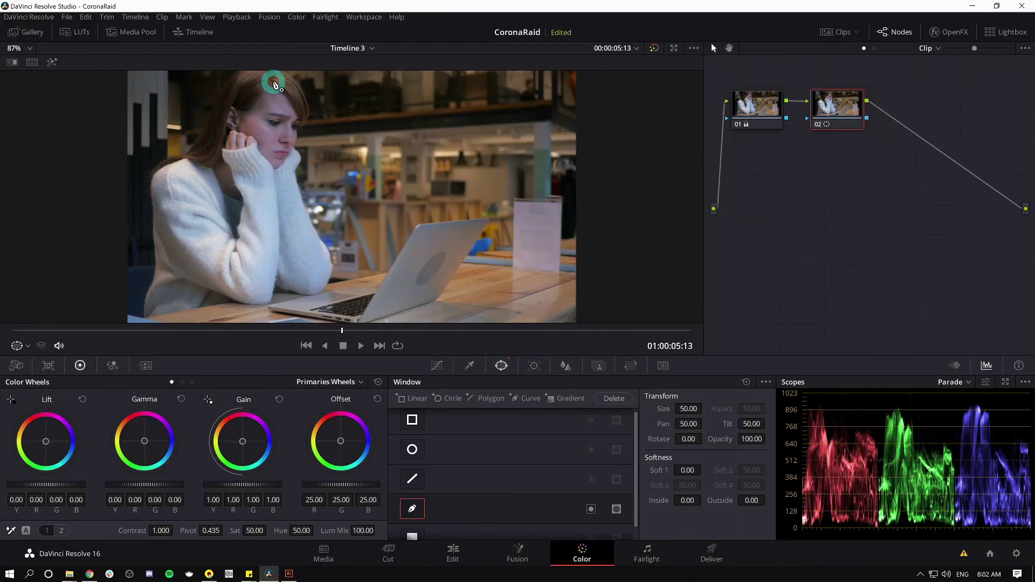
Step: Trace the curve window around the woman from her head, down her cheek and arms, and up her back
click(286, 84)
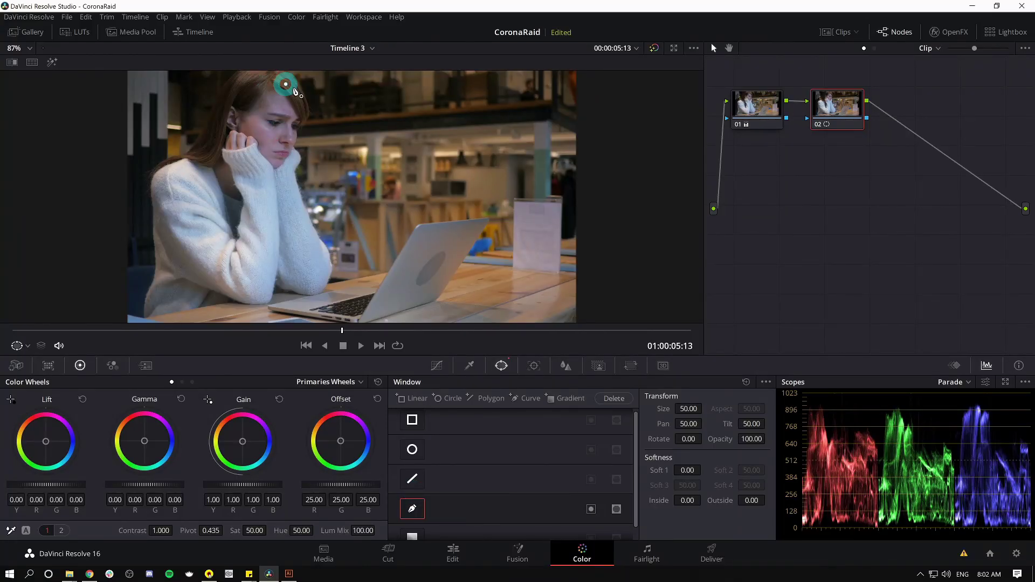
click(303, 103)
click(292, 143)
click(294, 191)
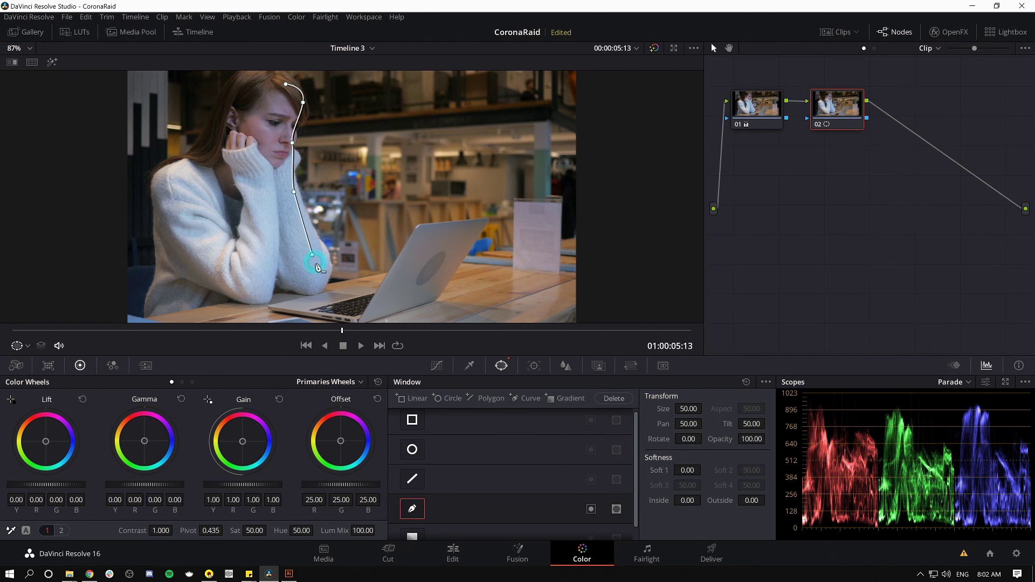
drag(310, 294, 333, 299)
click(184, 249)
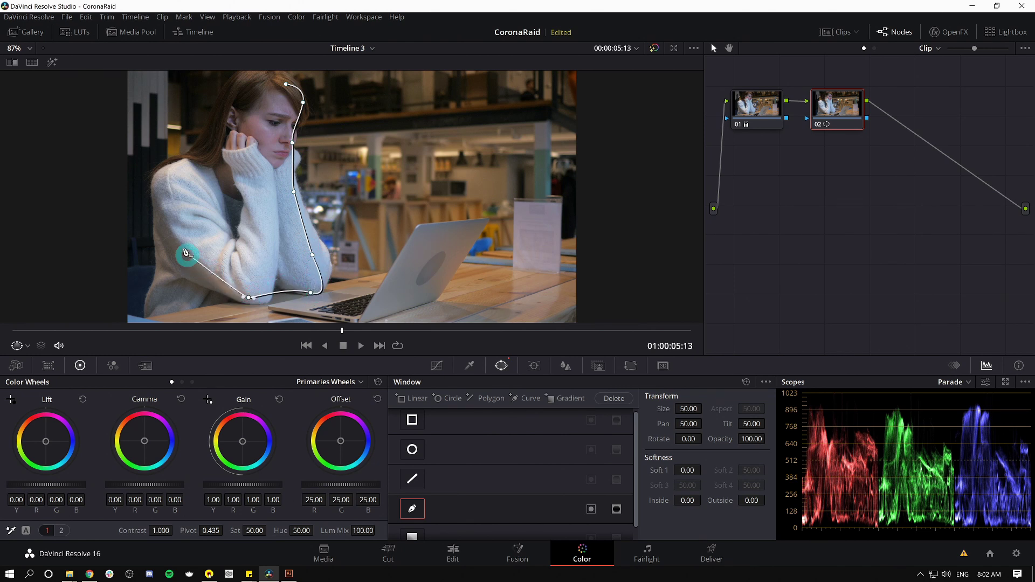
click(198, 177)
drag(245, 102, 250, 98)
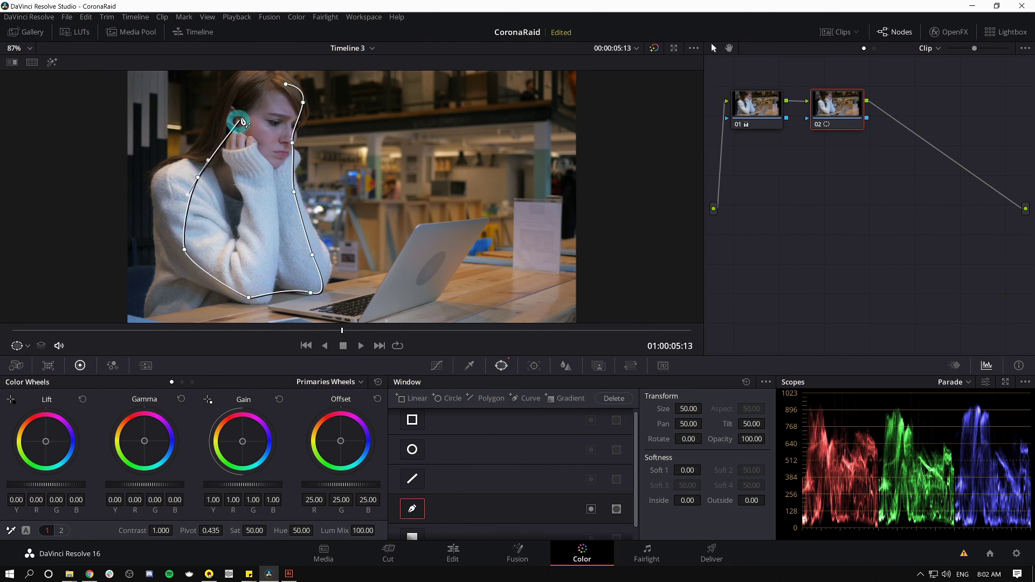
click(286, 84)
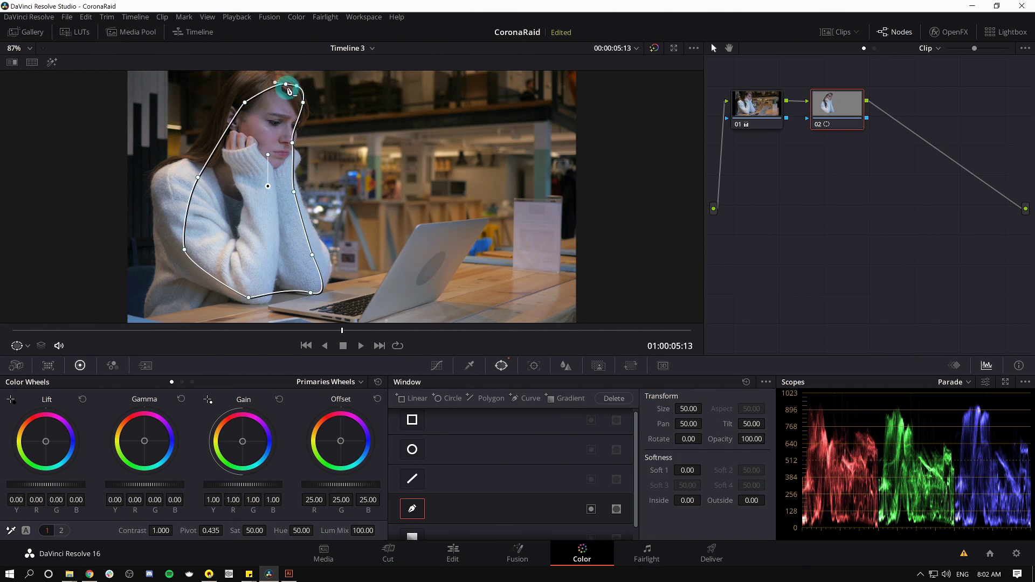
drag(284, 83, 273, 82)
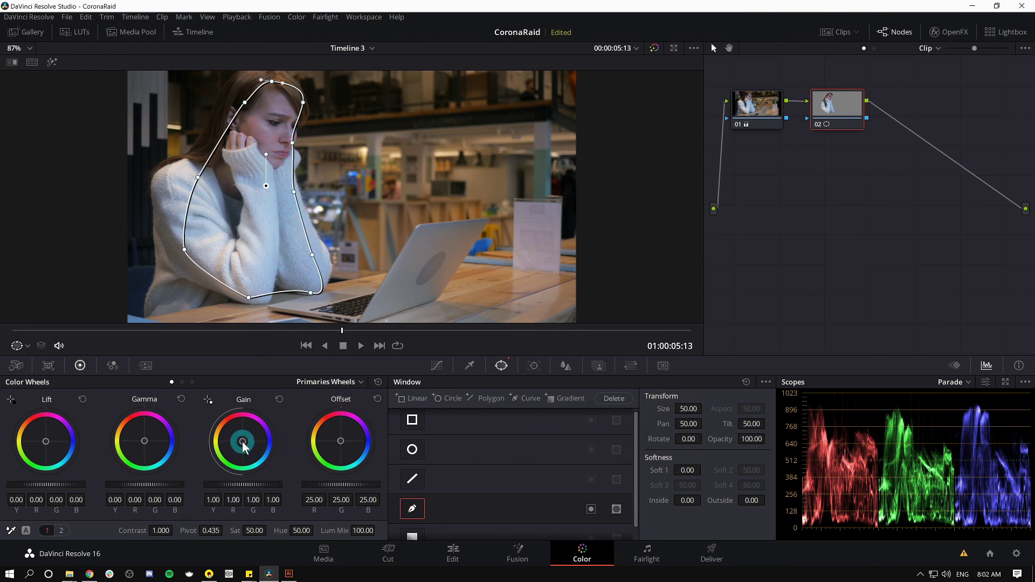
Step: Push node 02's Gain wheel strongly toward yellow (1.00, 1.35, 1.05) and turn the window overlay off
drag(242, 441, 10, 393)
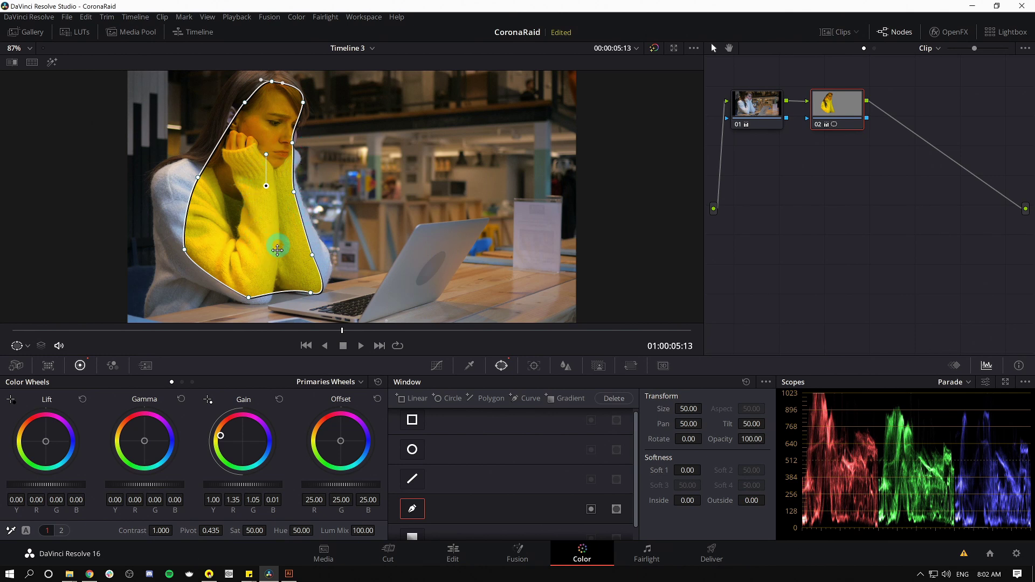
click(21, 346)
click(41, 369)
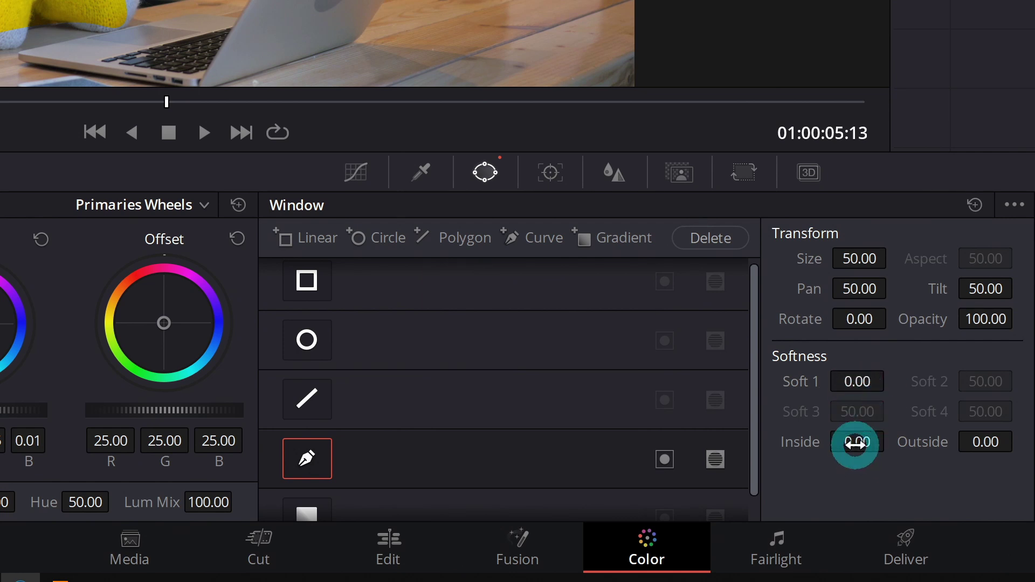
Step: Set the mask's inside softness to 28.08 and show the window outline to reshape the inner edge
drag(855, 443, 1034, 413)
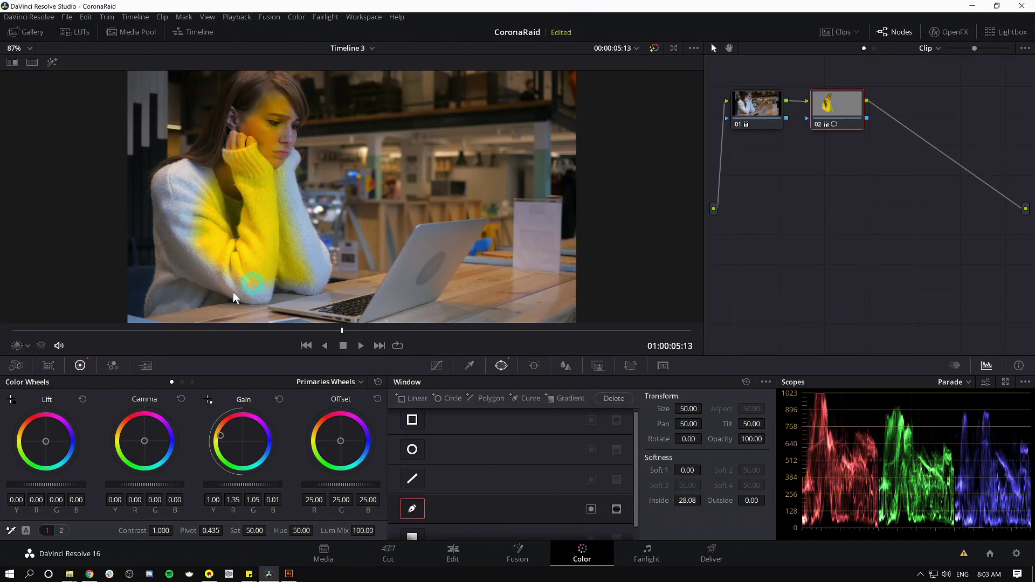
click(26, 345)
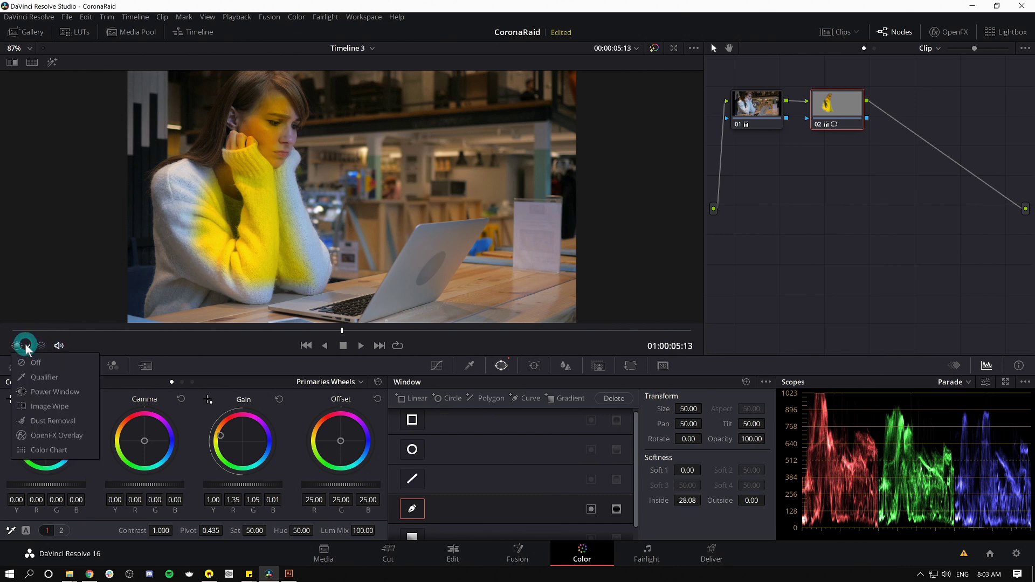
click(47, 392)
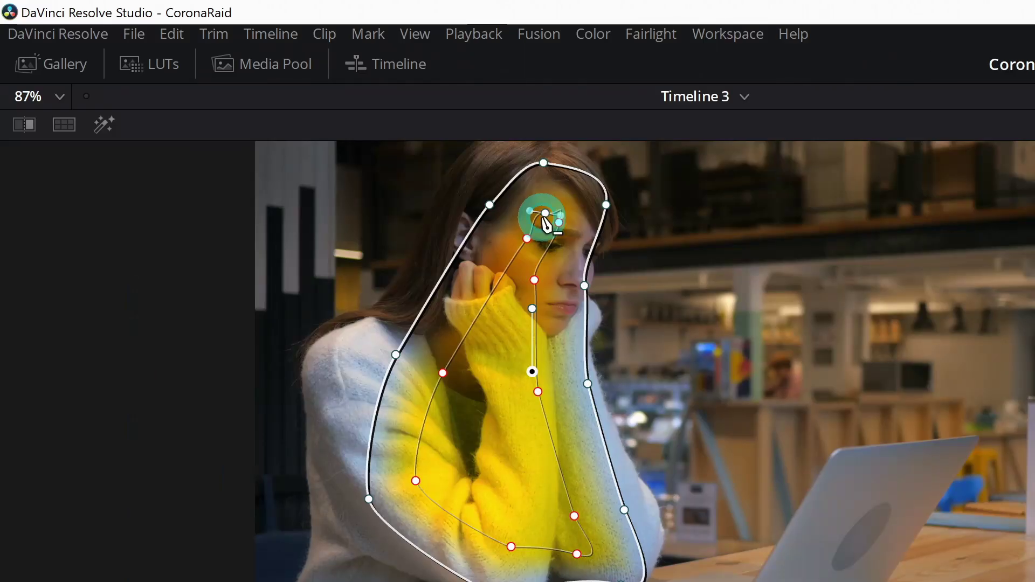
drag(270, 109, 267, 108)
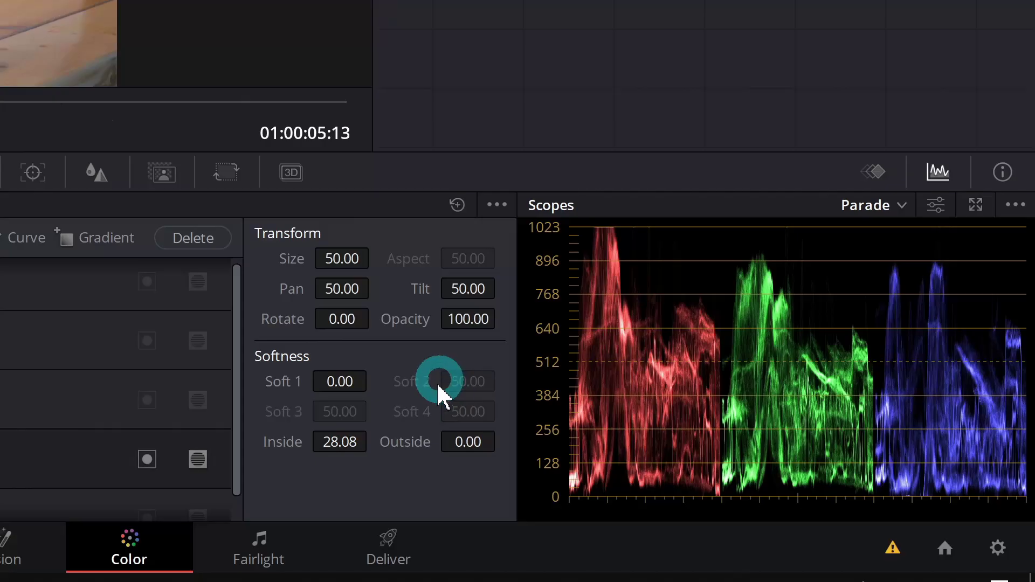
Step: Set outside softness to 5.70, reshape the soft-edge points around her head, and show the Lum vs Sat curve
drag(458, 437, 767, 411)
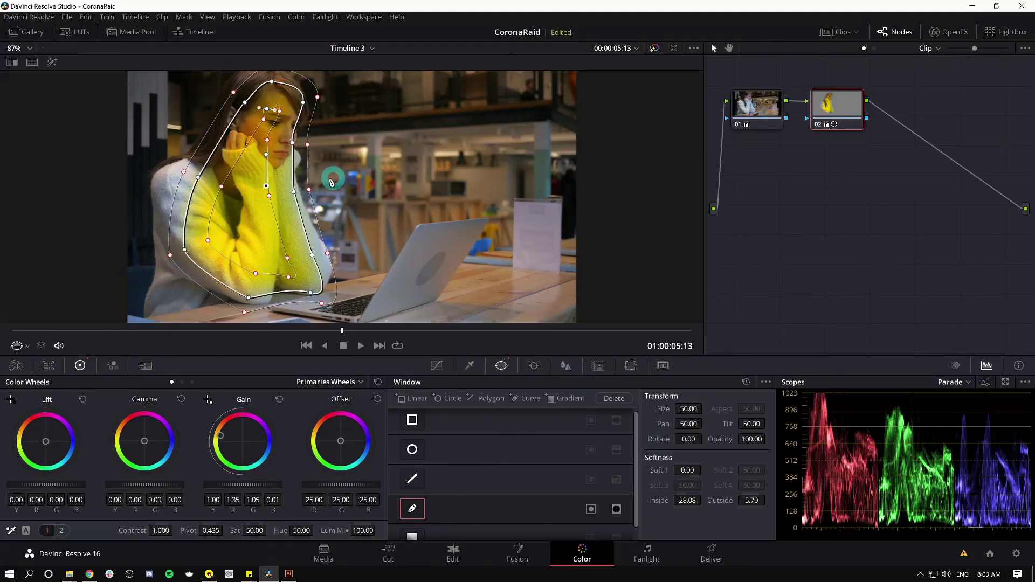
drag(170, 255, 210, 240)
click(274, 116)
mouse_move(279, 116)
mouse_down()
mouse_move(270, 104)
mouse_move(264, 126)
mouse_move(260, 118)
mouse_up()
click(301, 191)
drag(296, 193, 298, 168)
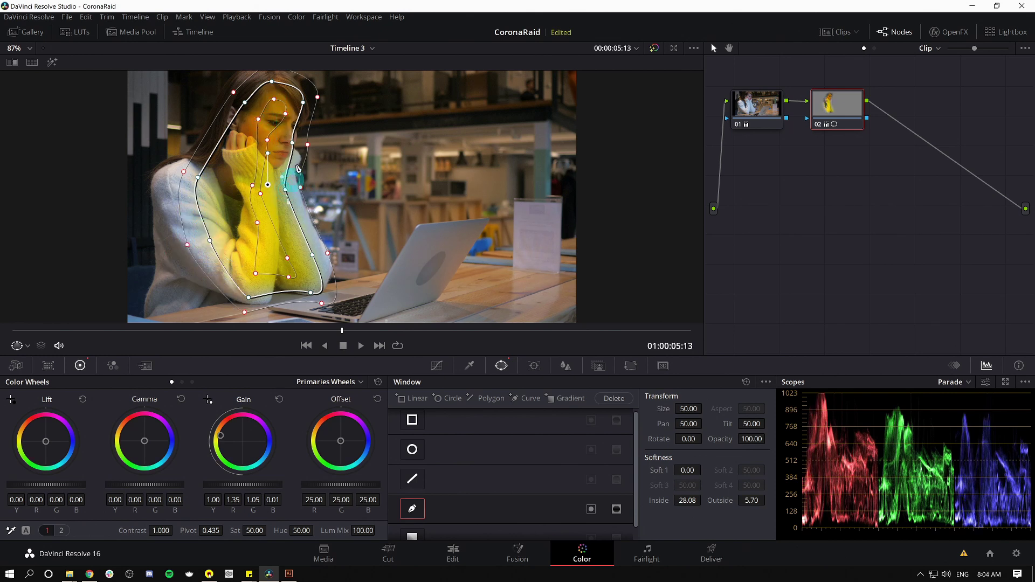
click(437, 365)
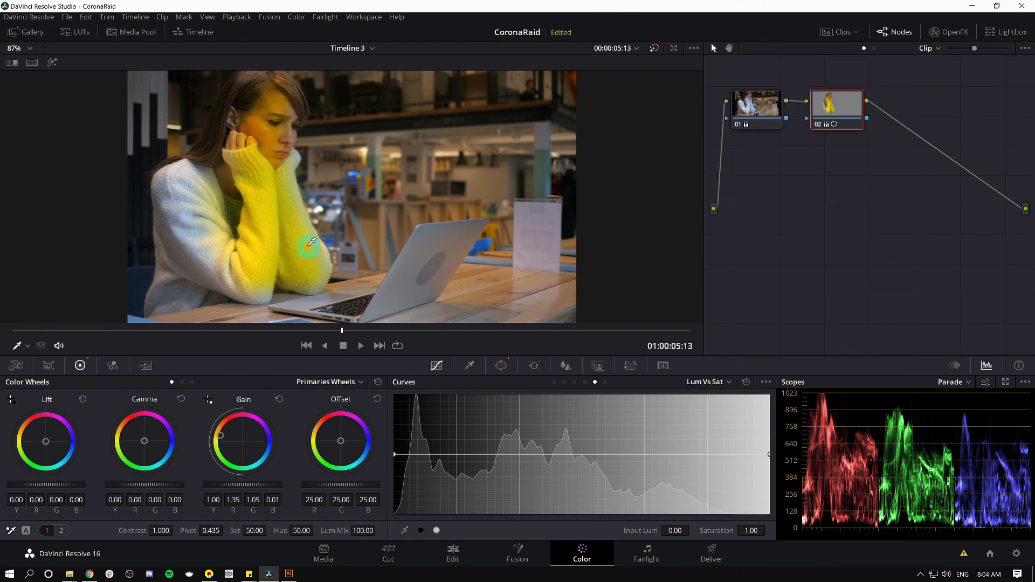
Step: Back in the Window palette, scrub the clip to check the mask and return to 01:00:06:00
click(501, 365)
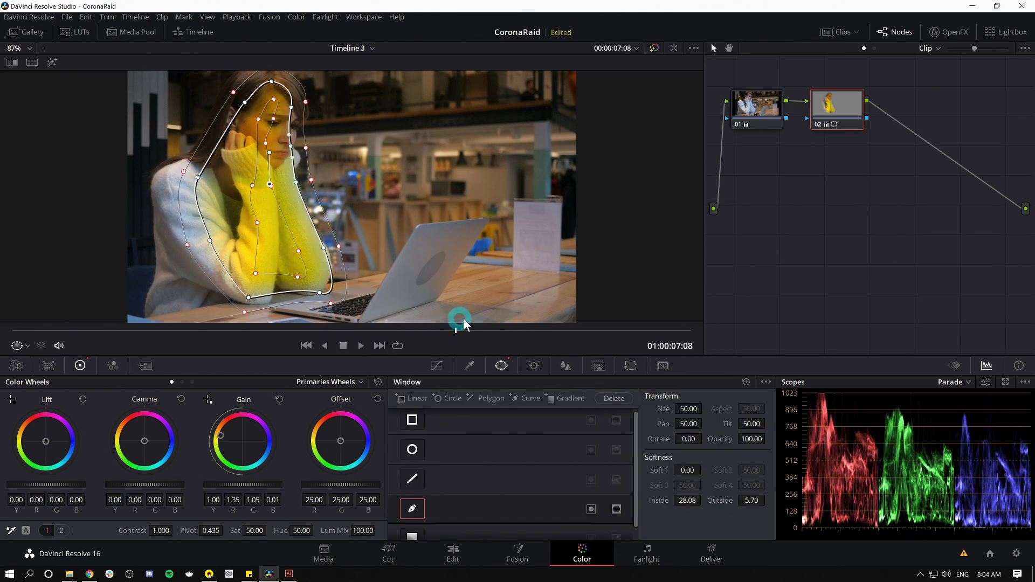
drag(536, 326, 704, 324)
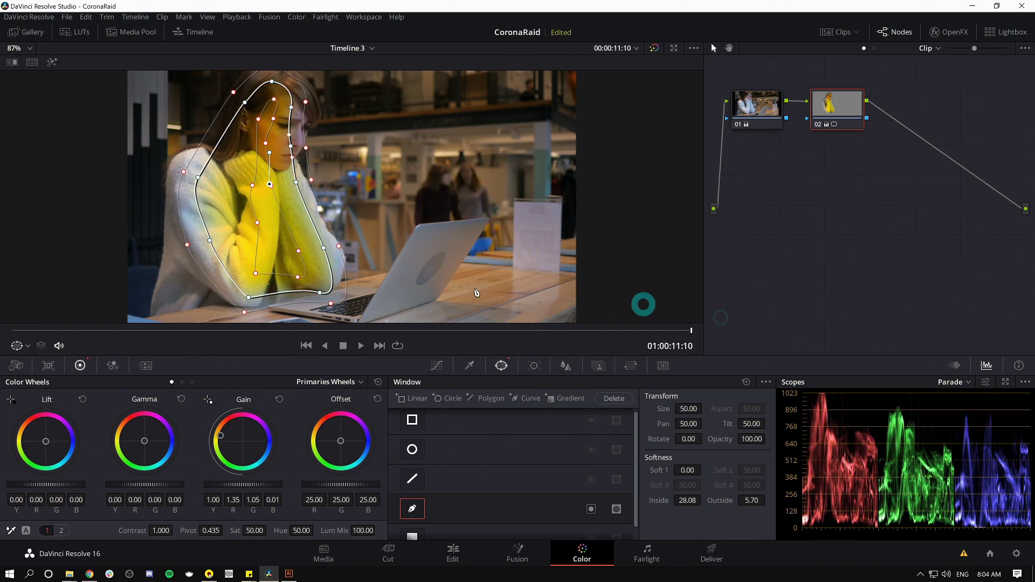
drag(325, 178, 305, 143)
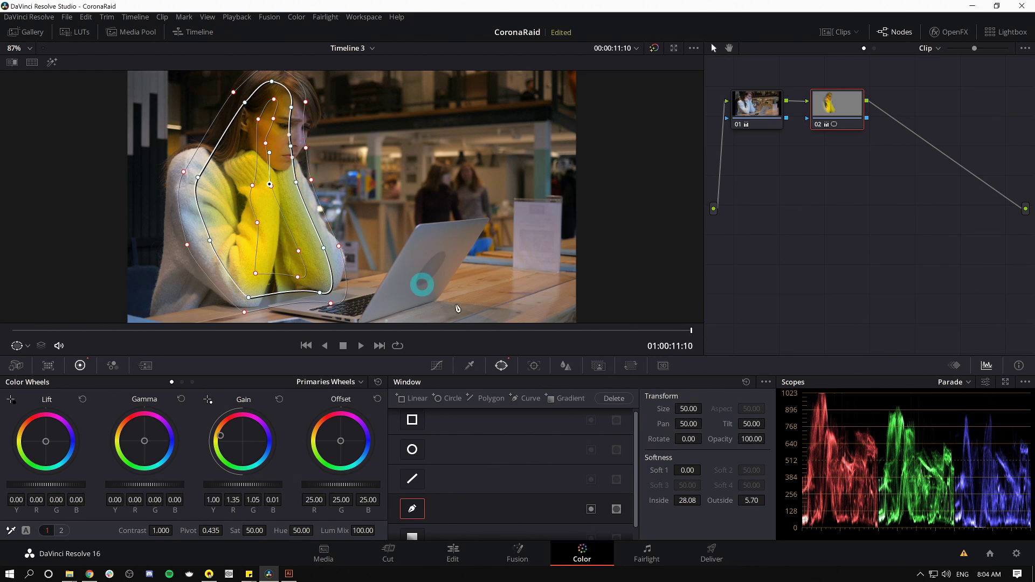
drag(539, 330, 364, 332)
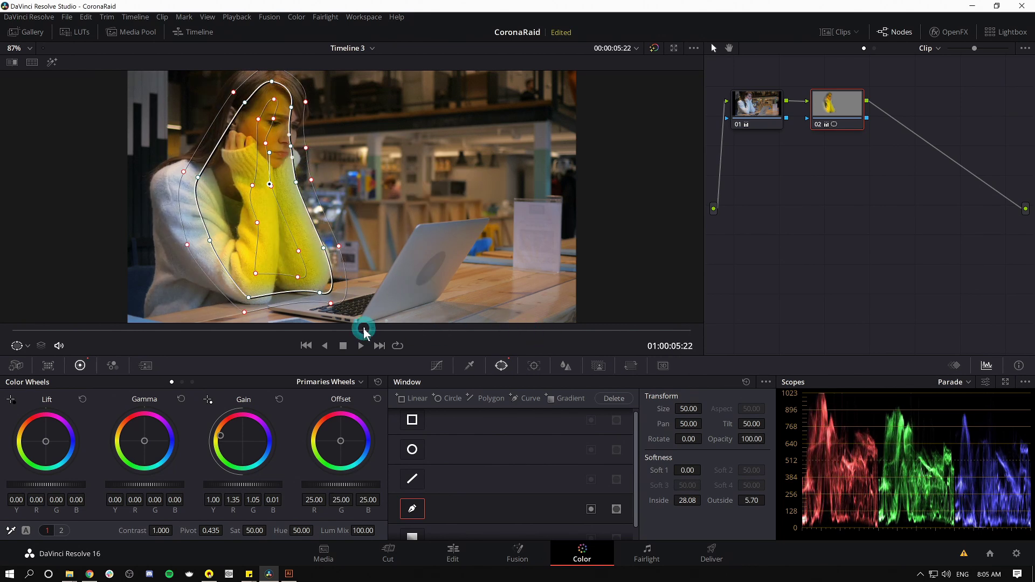
Step: Track the mask forward with Ctrl+T, discard the track, and pull the outer soft edge near her head down
key(ctrl+t)
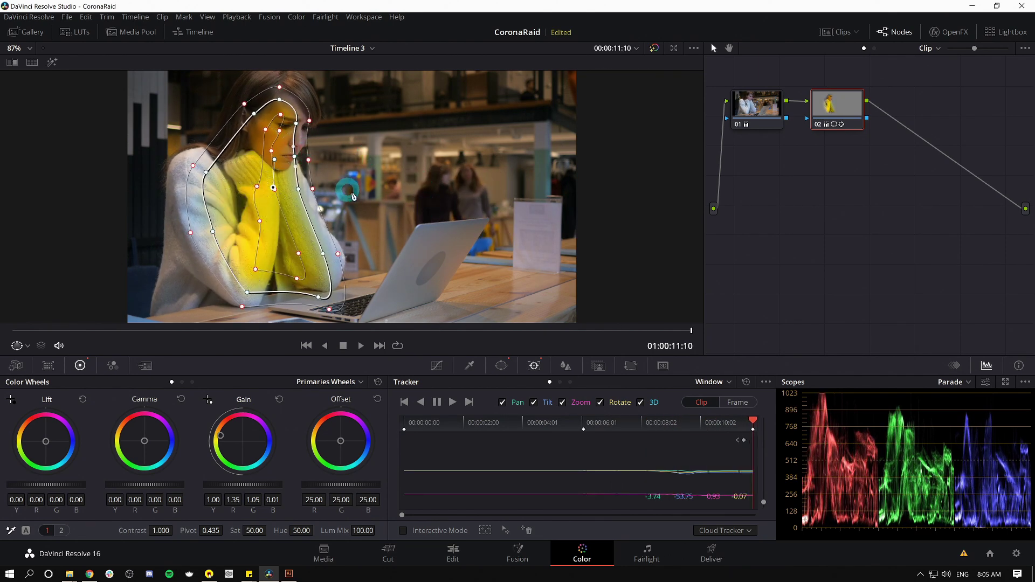
key(ctrl+z)
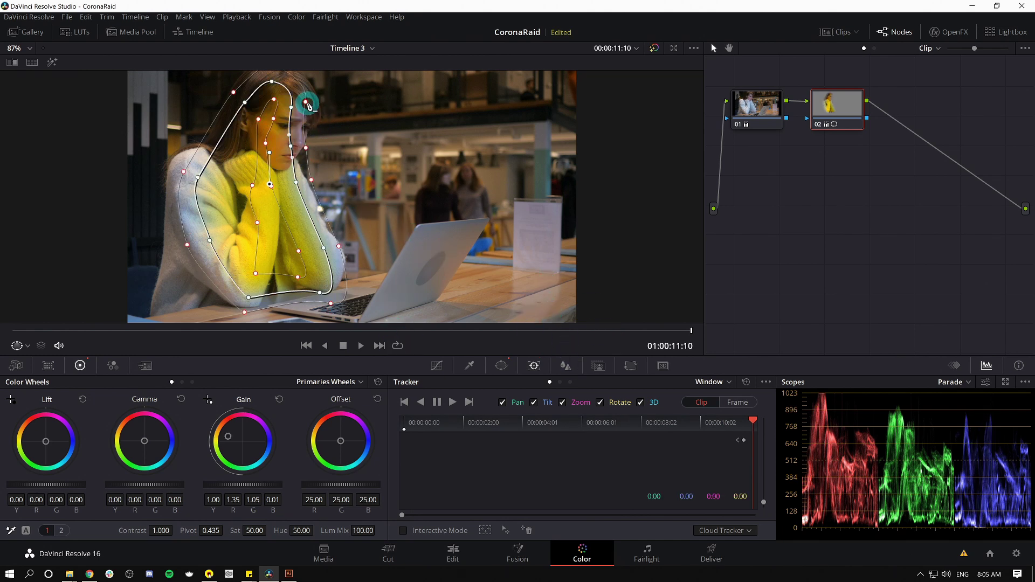
drag(309, 105, 318, 155)
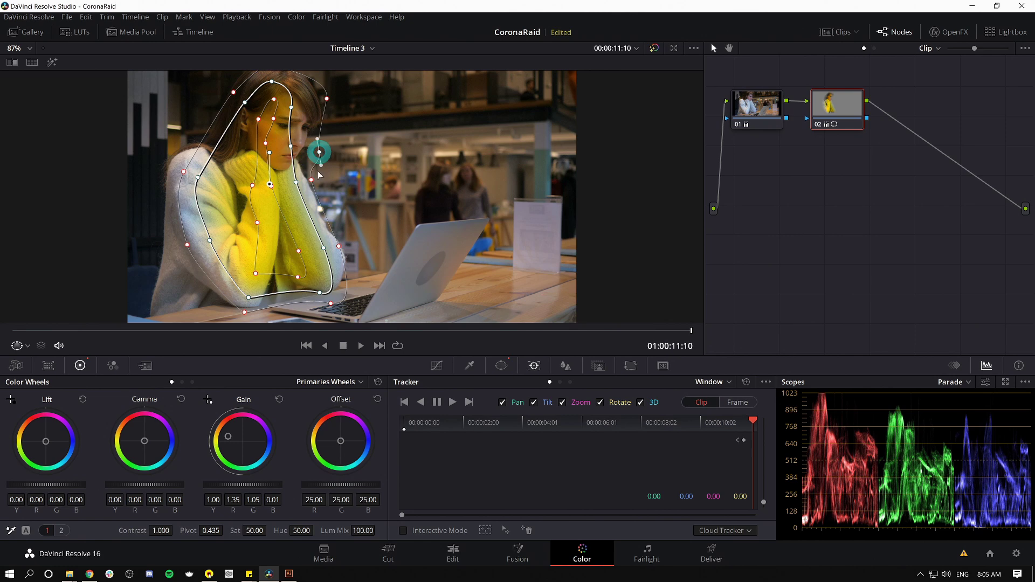
Step: Pull the mask's lower outer softness points to the frame bottom and reset Gain to 1.00
click(436, 365)
drag(387, 330, 471, 371)
click(496, 372)
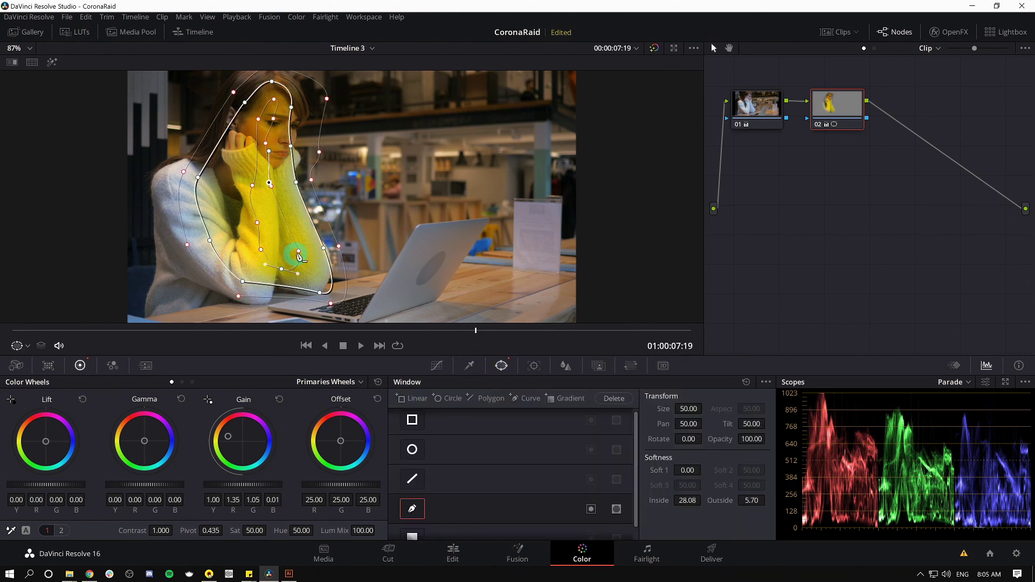
drag(331, 305, 388, 326)
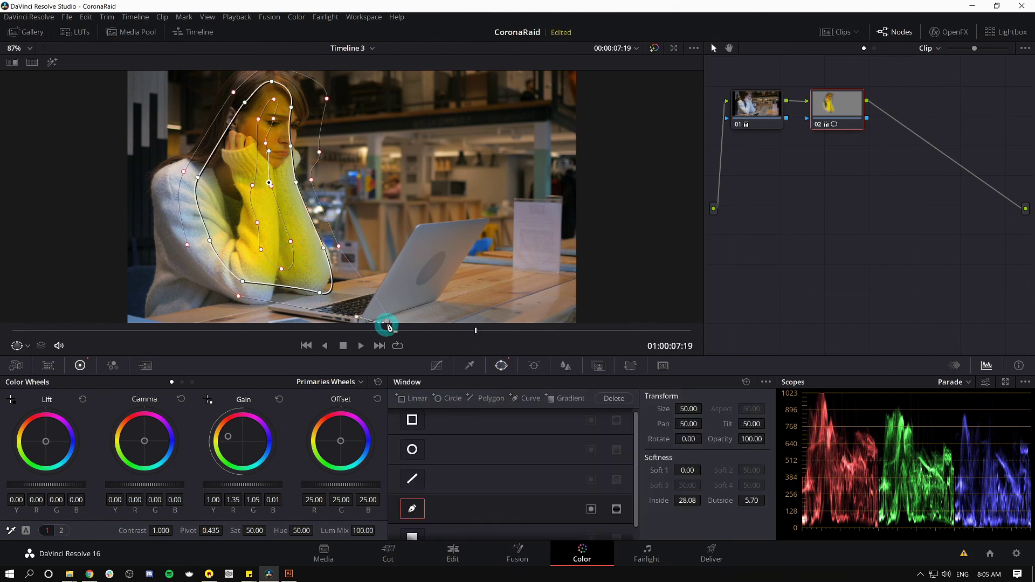
drag(240, 298, 243, 335)
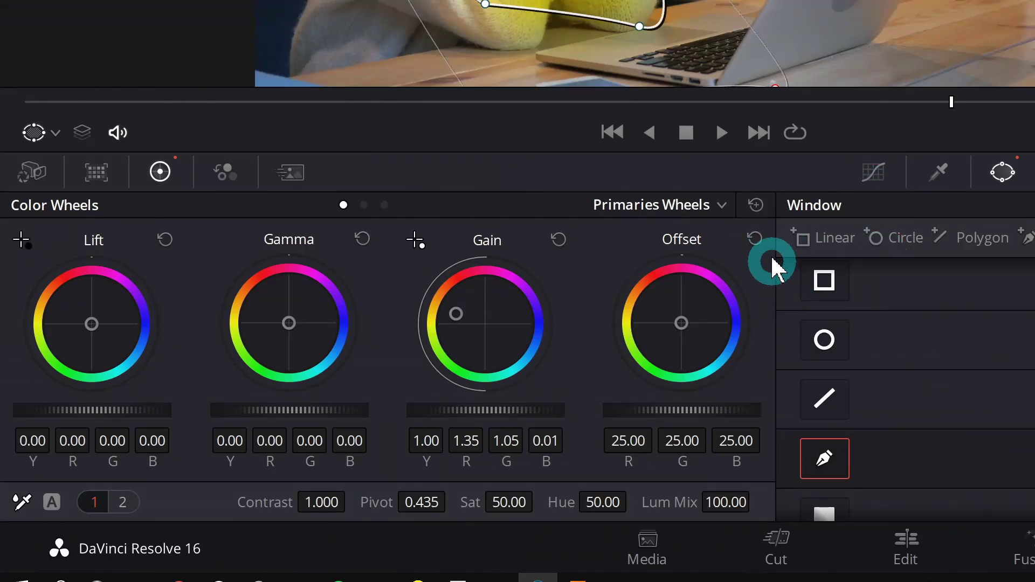
click(756, 206)
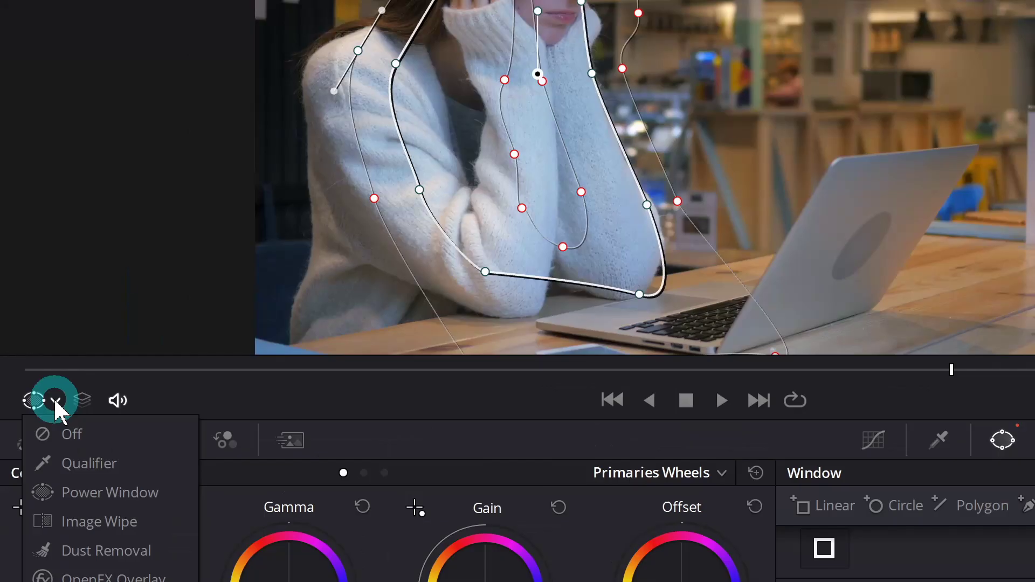
Step: Hide the mask outline and lift the custom luma curve's midtones to brighten the woman
click(71, 434)
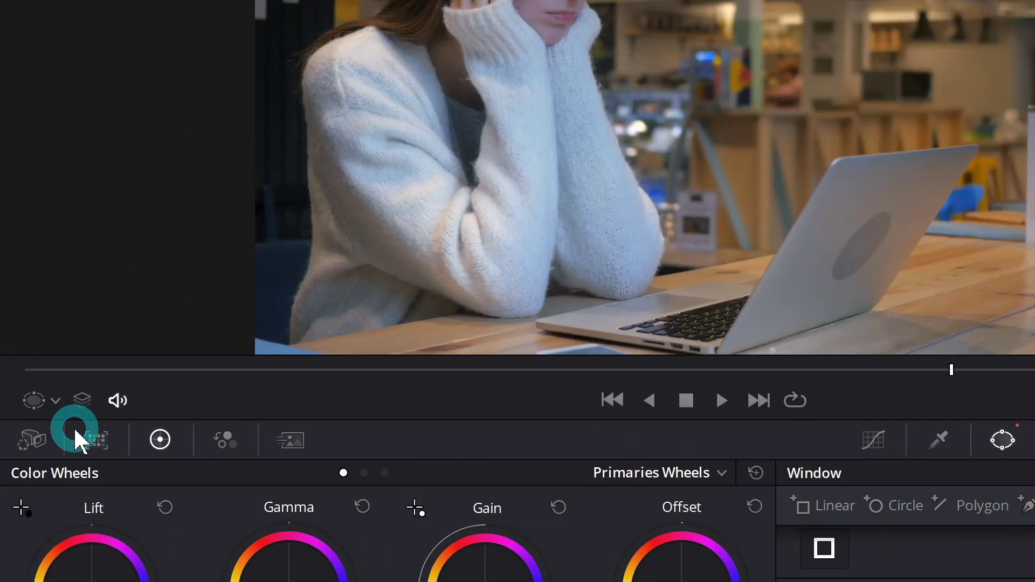
click(436, 366)
click(553, 382)
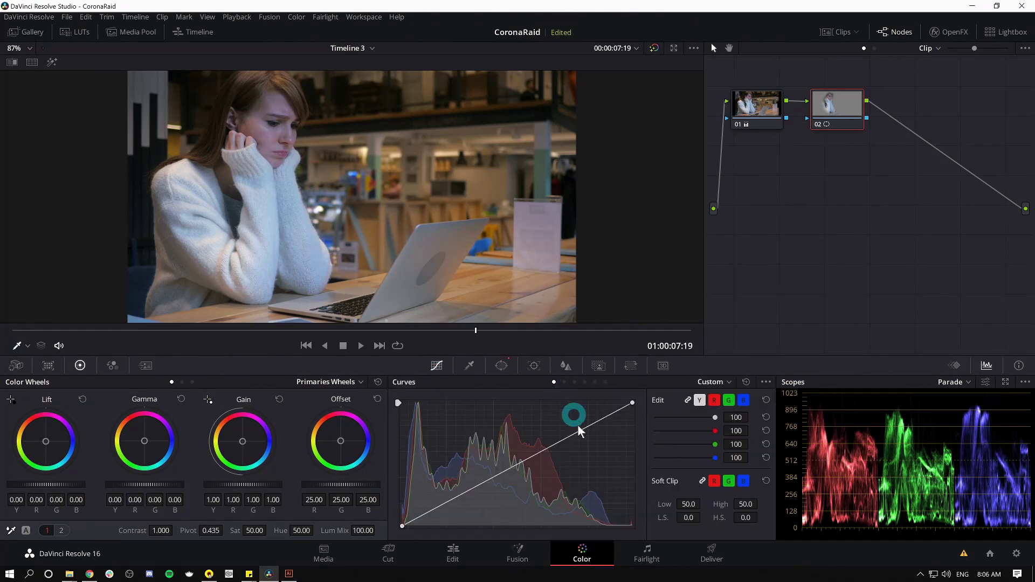
drag(567, 439, 549, 438)
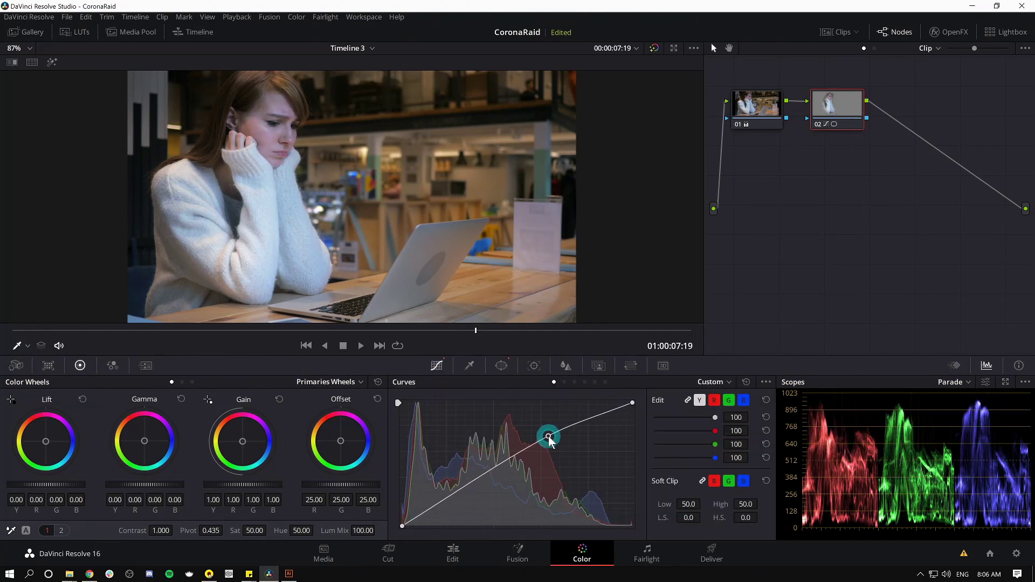
Step: Warm her slightly with Gamma blue -0.07 and Gain 1.00, 1.03, 0.99, 0.97, then disable the node to compare
drag(127, 423, 86, 373)
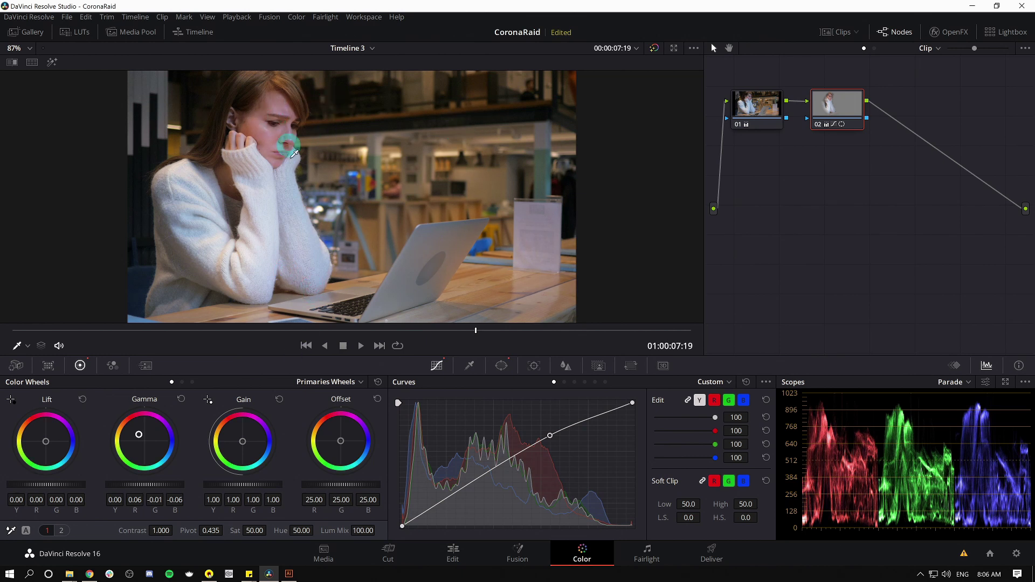
drag(139, 435, 137, 434)
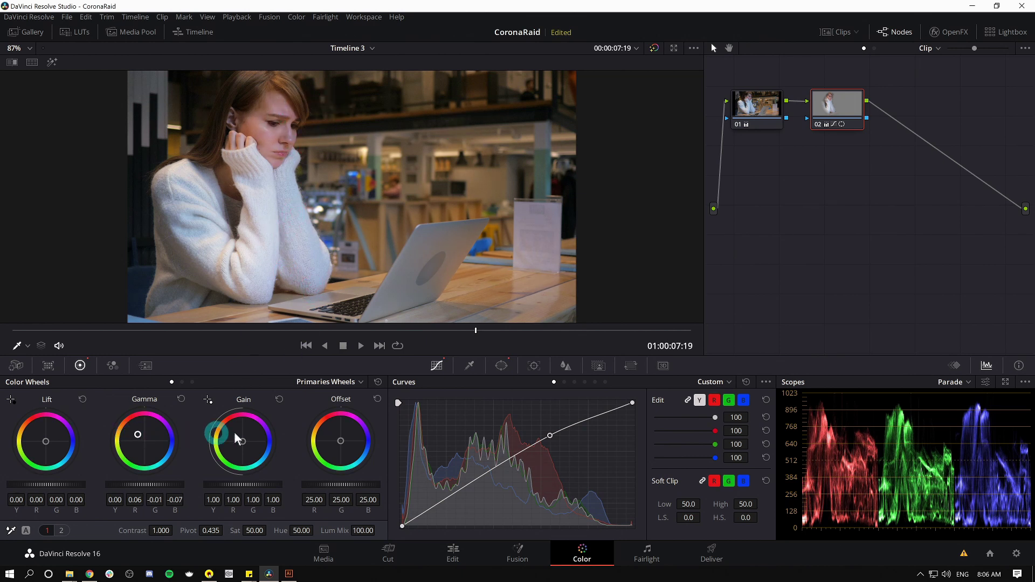
drag(241, 439, 241, 433)
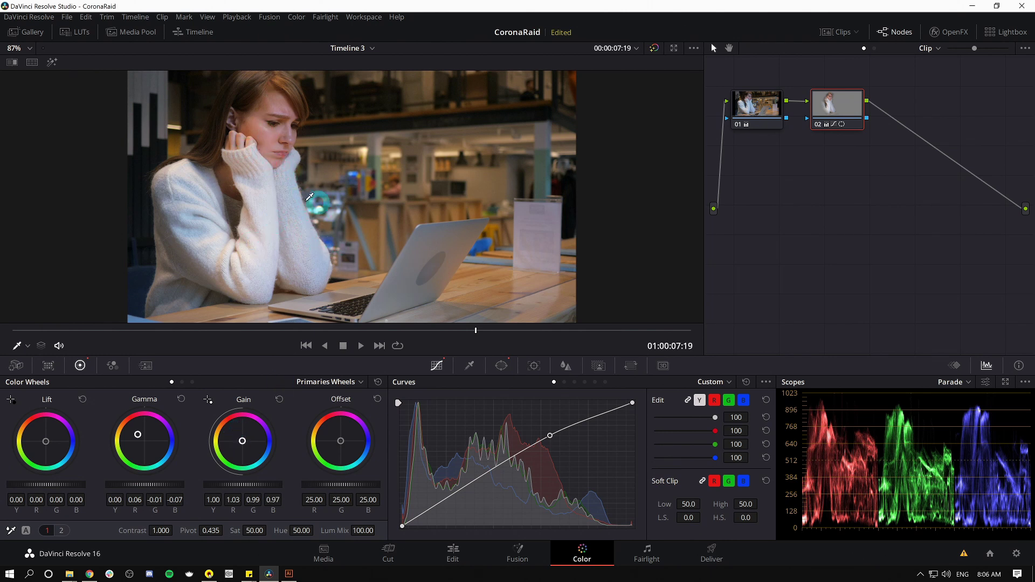
click(817, 126)
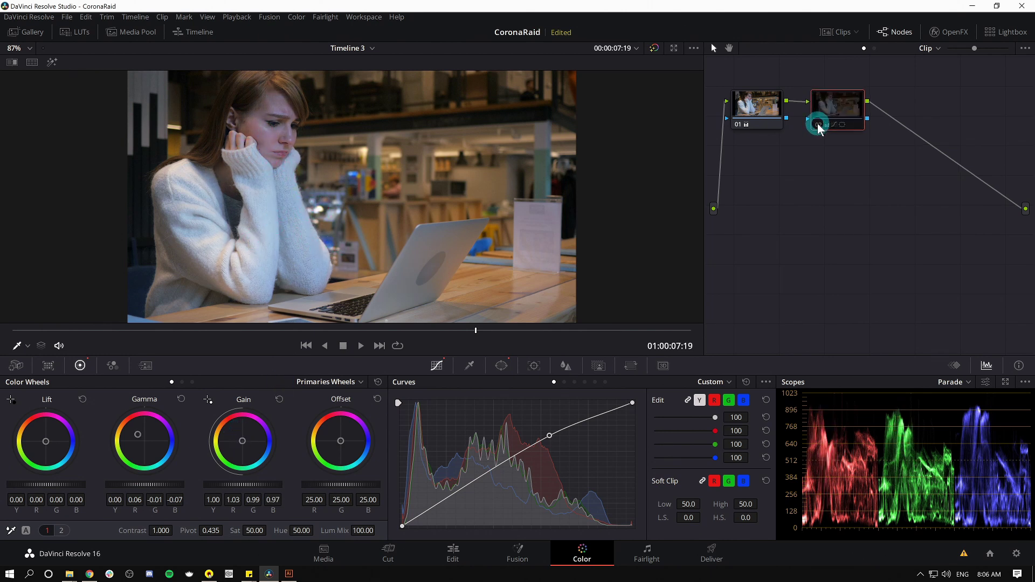
Step: Re-enable node 02, return to 01:00:06:13, and sample sweater tones with the curves picker before adding a node
click(818, 126)
drag(453, 339, 402, 326)
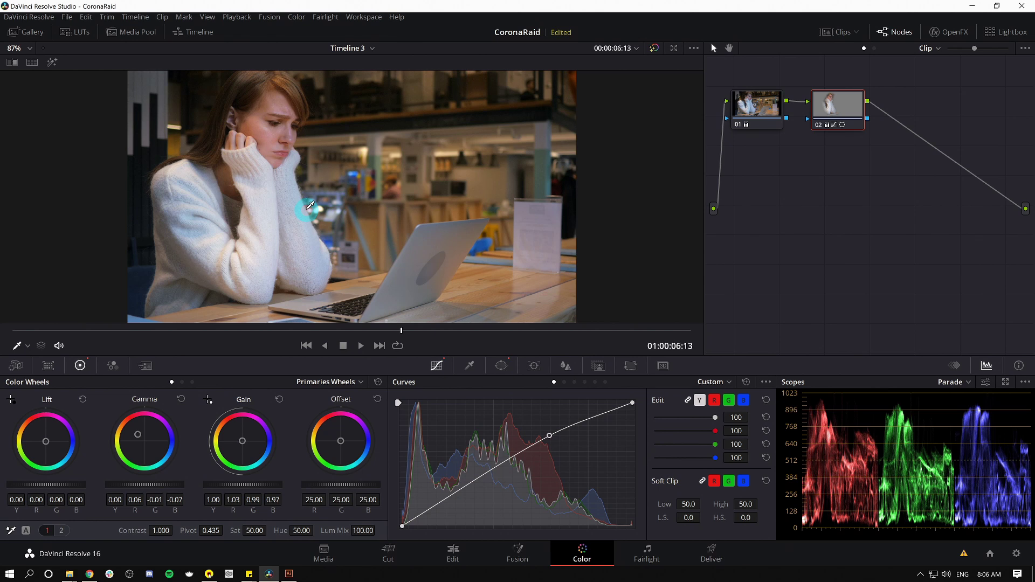
click(296, 195)
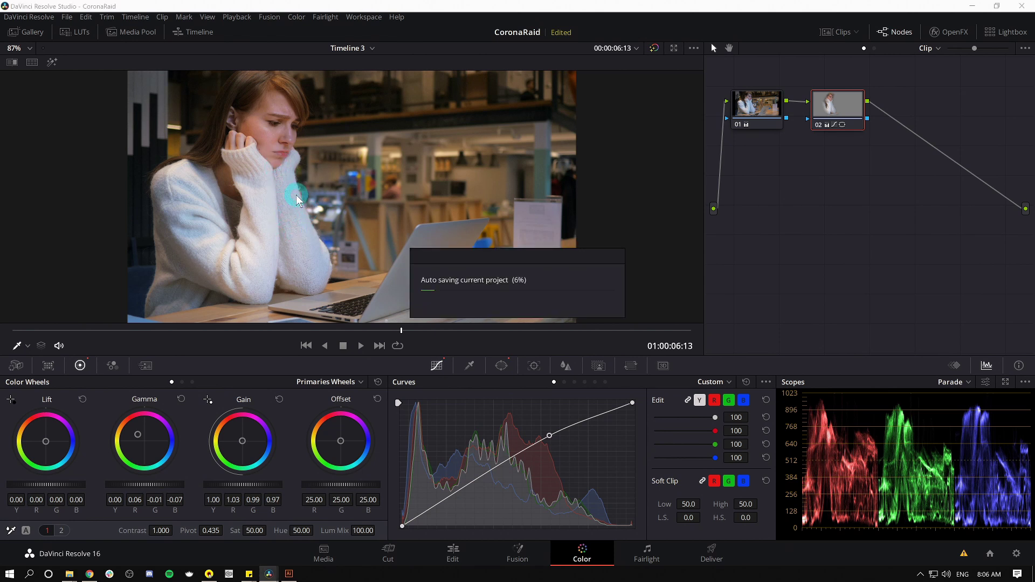
click(308, 219)
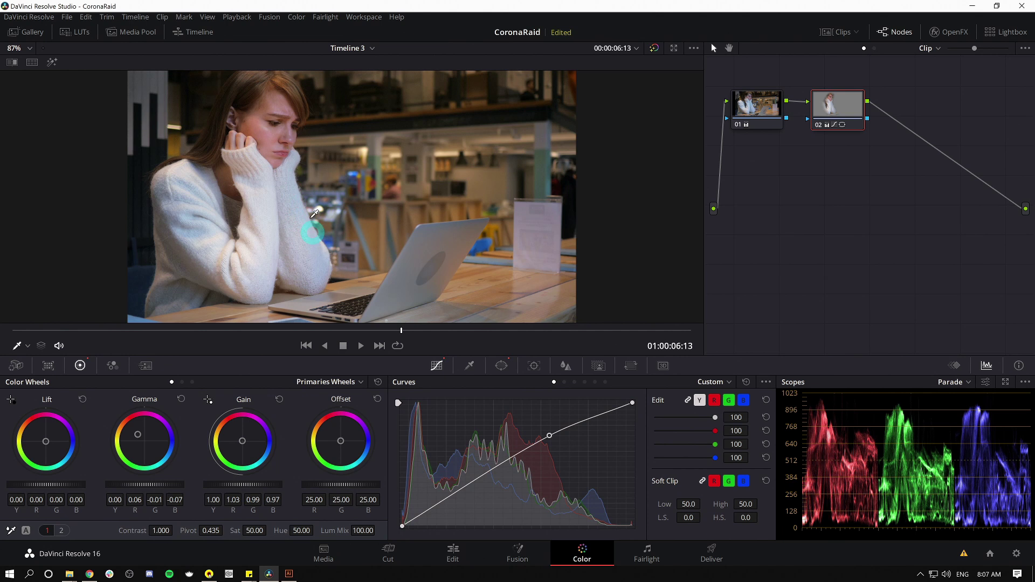
click(423, 247)
click(374, 202)
click(817, 122)
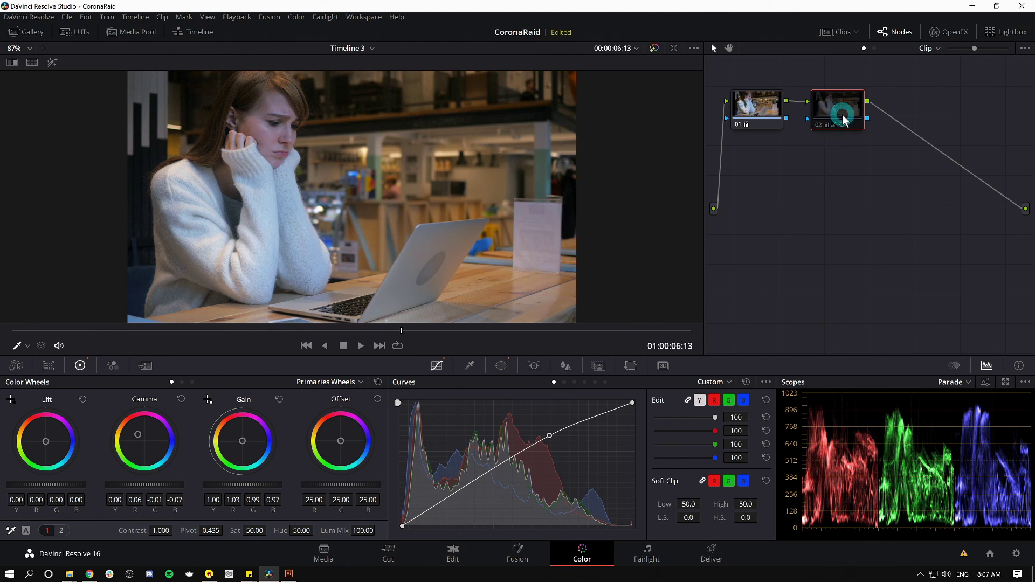
key(alt+s)
Step: Draw a curve window around her face in the new node and widen its outer softness
click(500, 366)
click(411, 509)
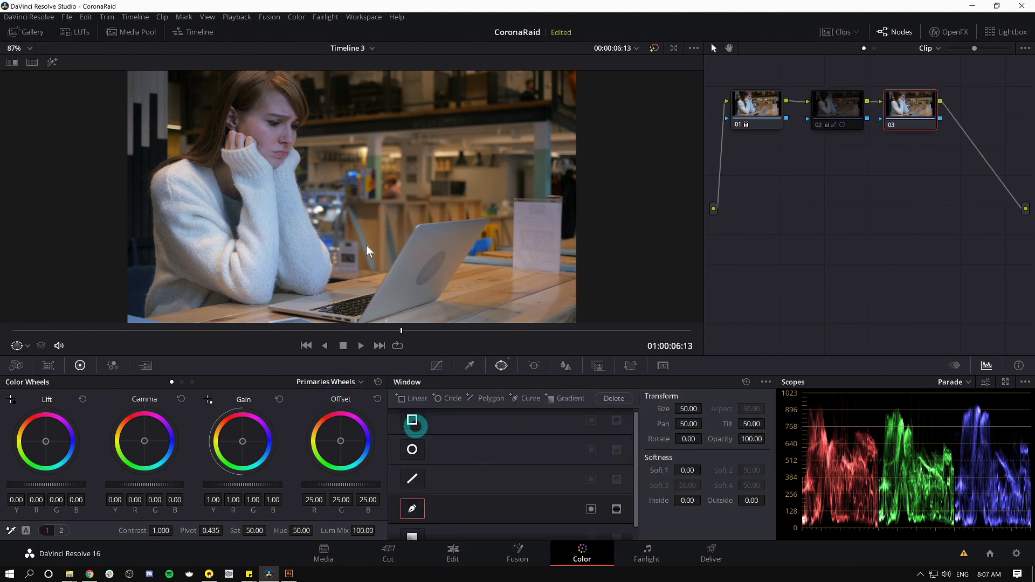
click(276, 114)
click(297, 116)
click(294, 156)
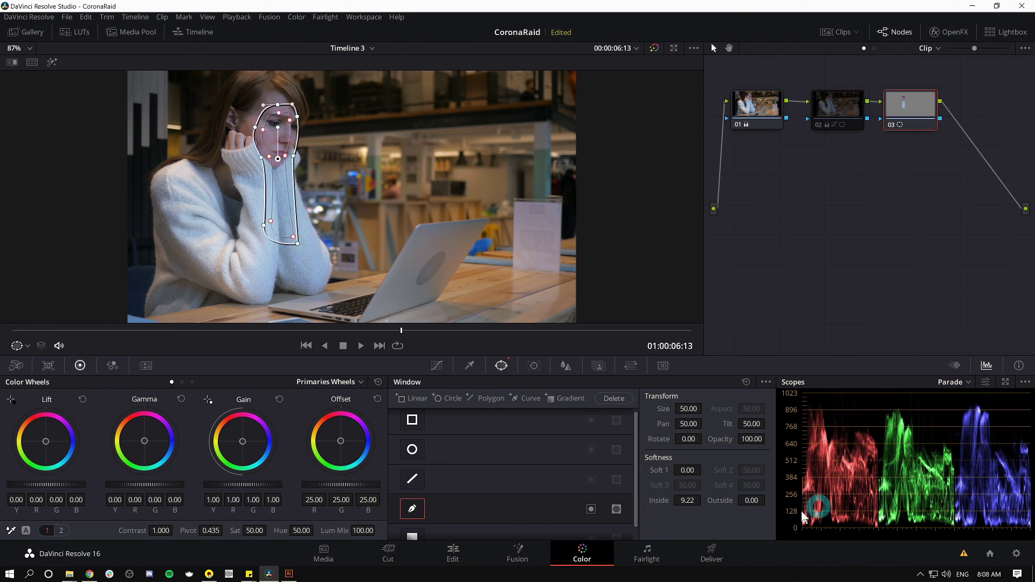
drag(746, 496, 976, 478)
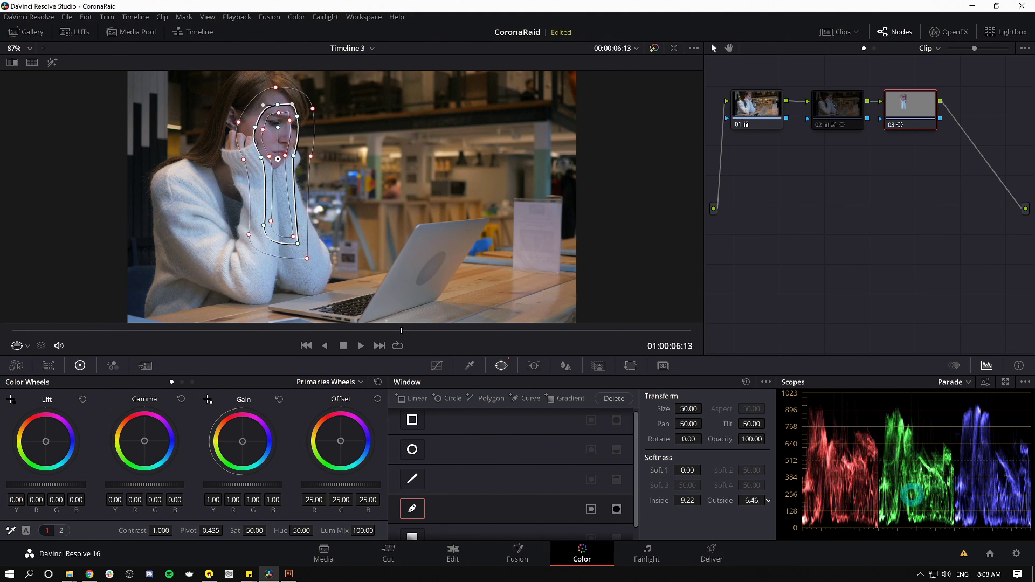
Step: Brighten her face with a lifted curve and push Gain toward blue (1.00, 0.91, 1.01, 1.12)
click(436, 366)
drag(550, 449, 535, 441)
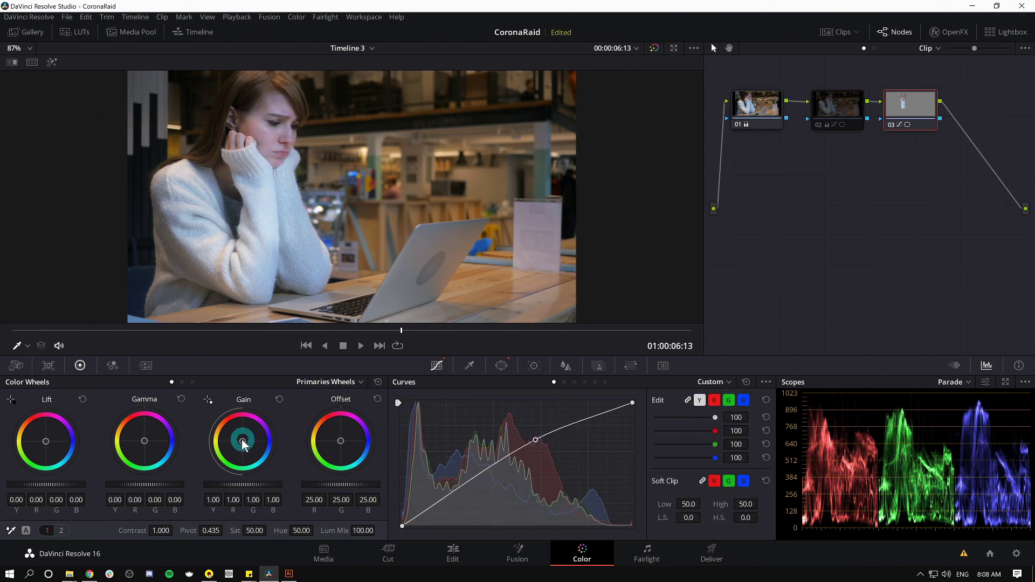
drag(238, 439, 331, 236)
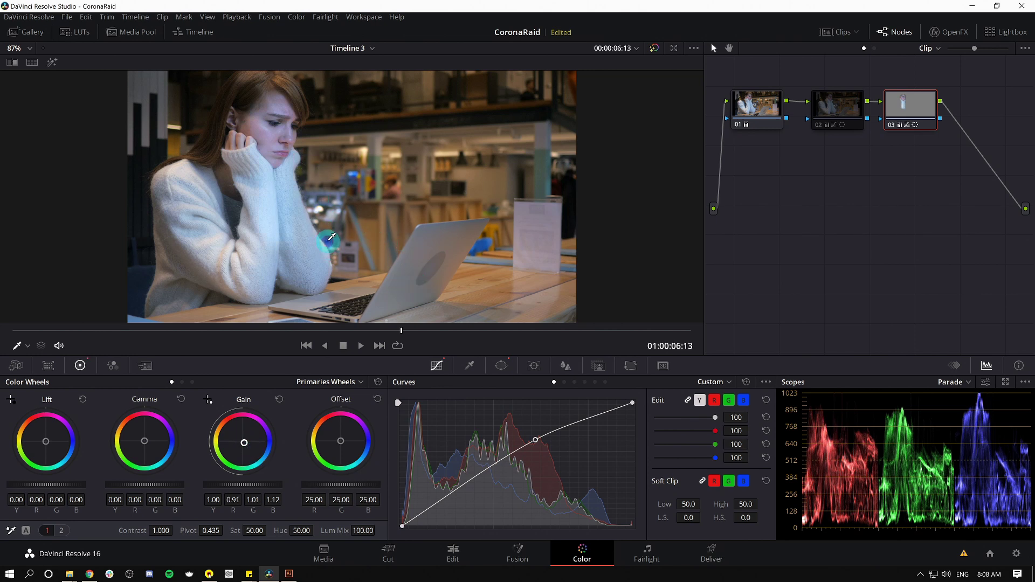
key(alt+s)
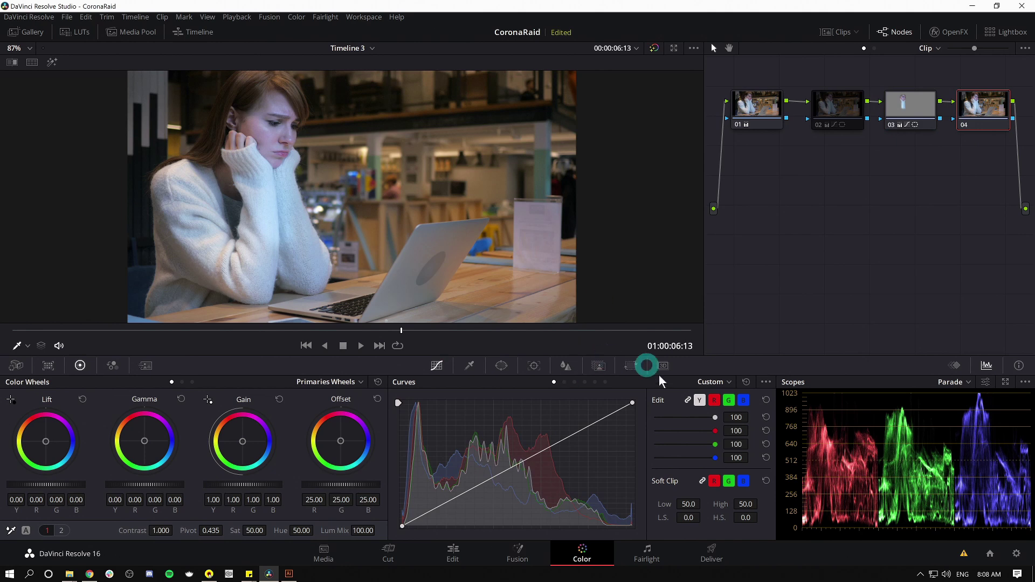
Step: Add a Circle window reshaped into an ellipse around the woman, checking it with a temporary magenta tint
click(501, 365)
click(411, 450)
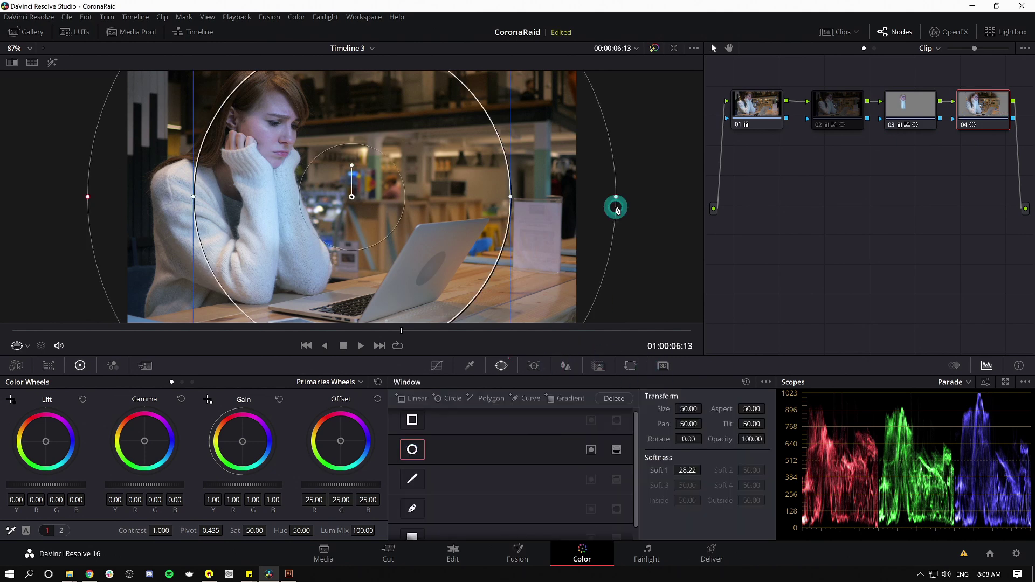
drag(427, 185, 397, 282)
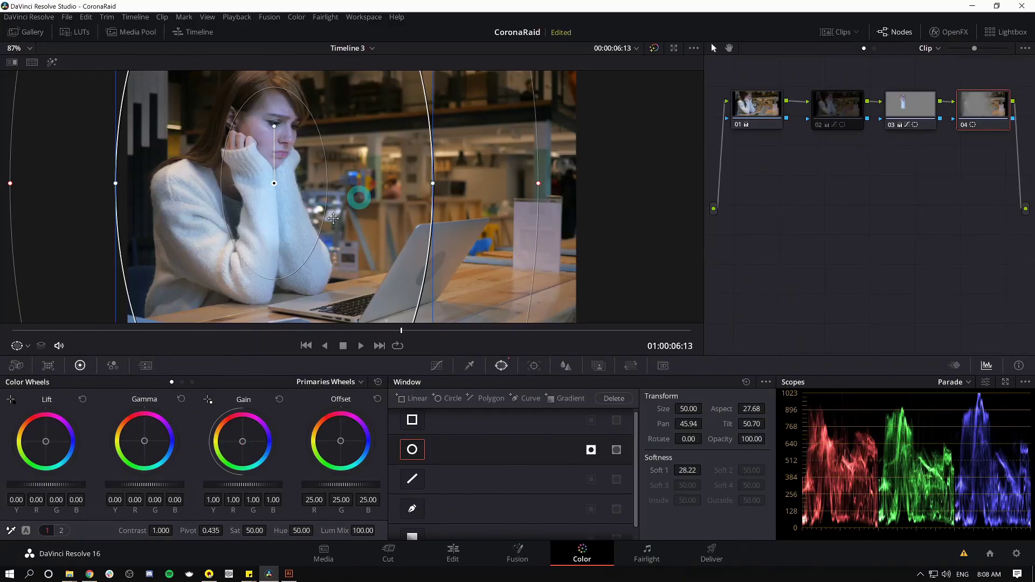
drag(270, 448, 249, 442)
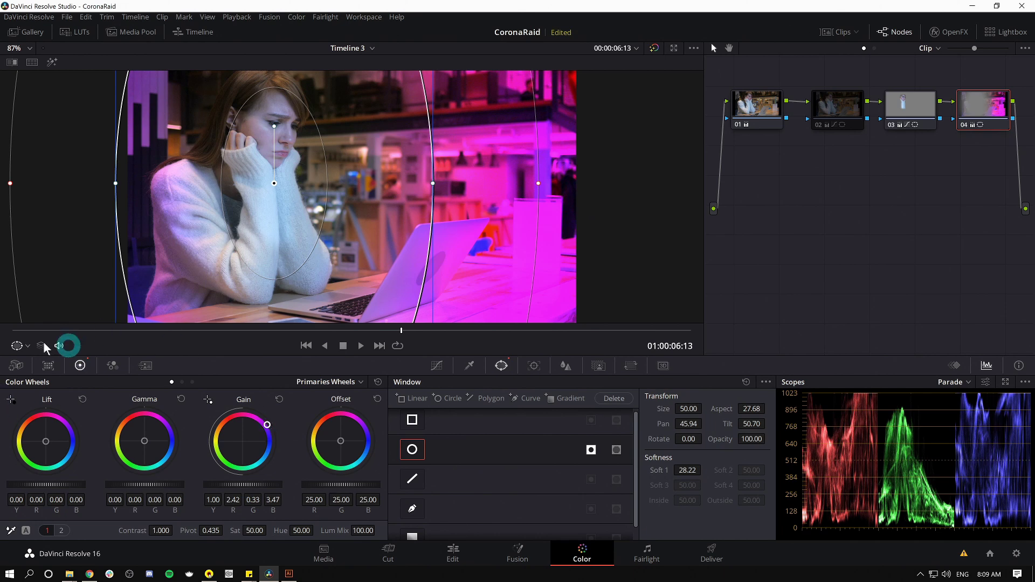
click(279, 400)
Step: Darken the surroundings outside the ellipse with Gamma -0.16 and Gain 1.02
drag(171, 485, 166, 483)
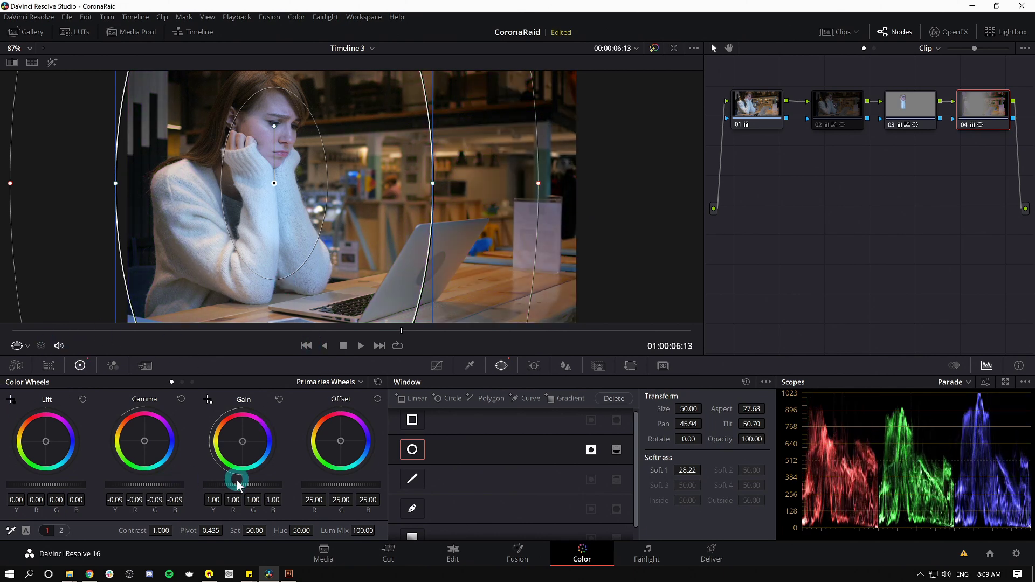
drag(232, 483, 209, 490)
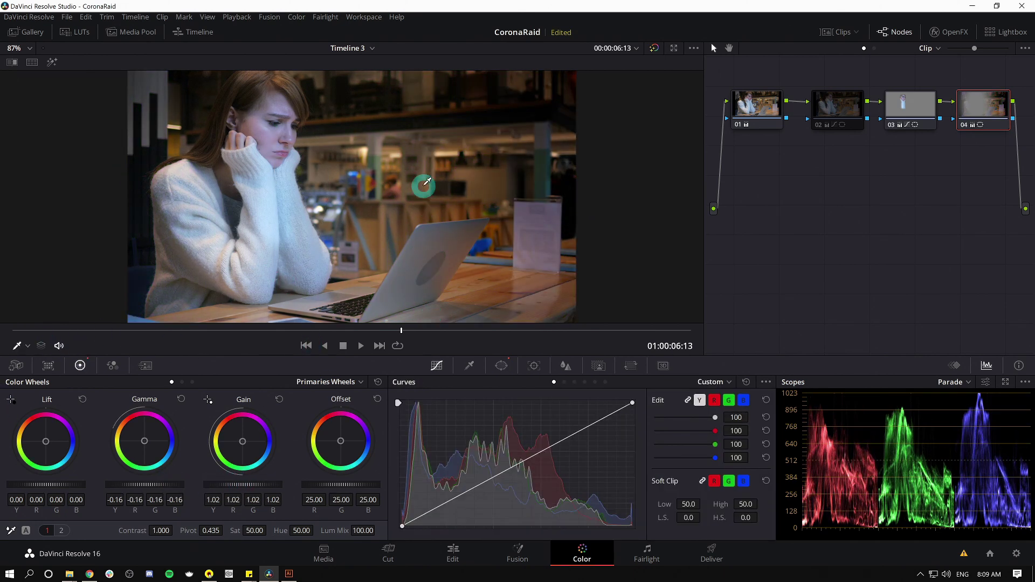
scroll(398, 205, down, 1)
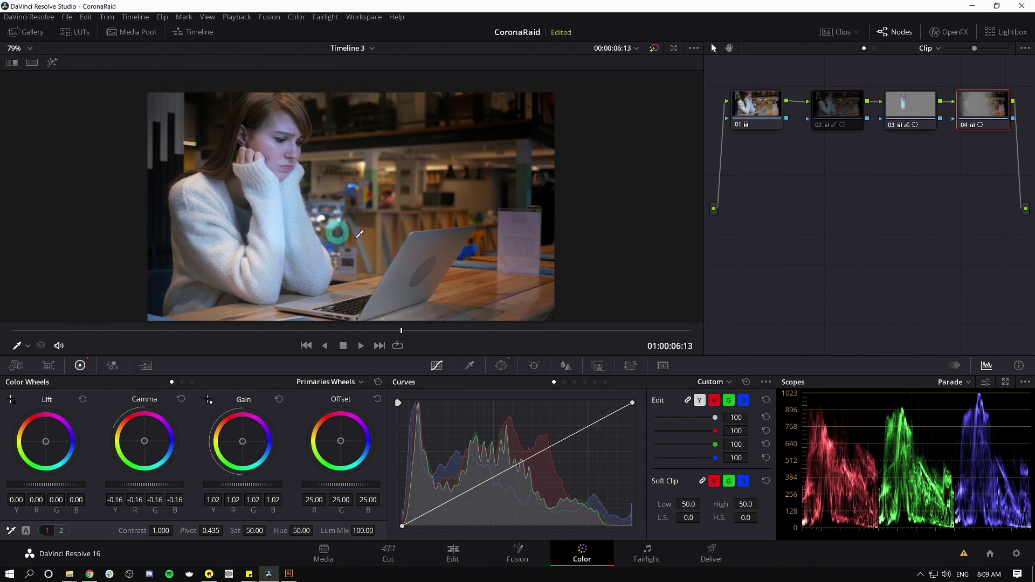
Step: On node 03, drag the face window's points onto her cheek and up to her forehead
click(501, 367)
click(911, 105)
scroll(236, 130, up, 3)
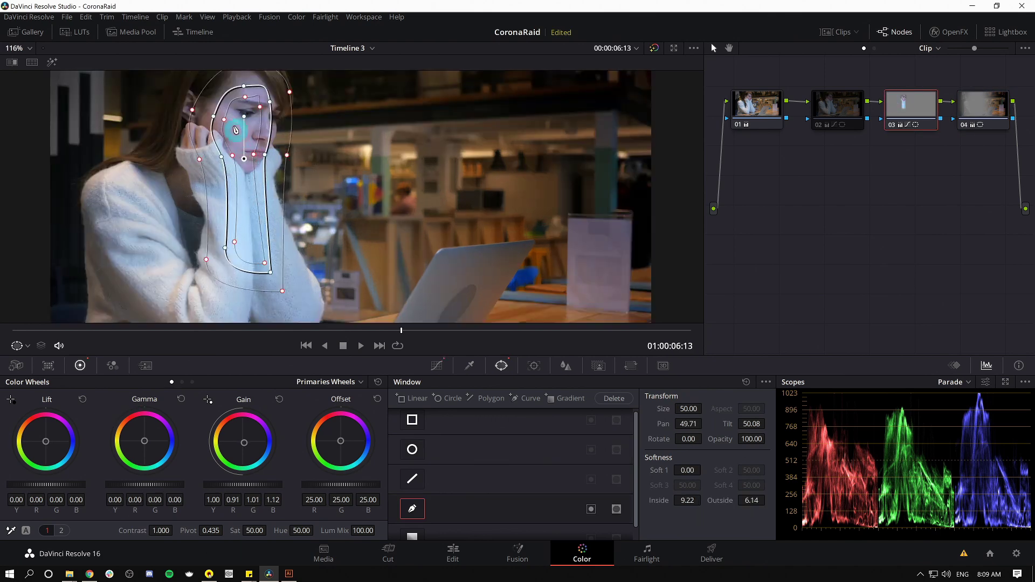
drag(216, 117, 247, 116)
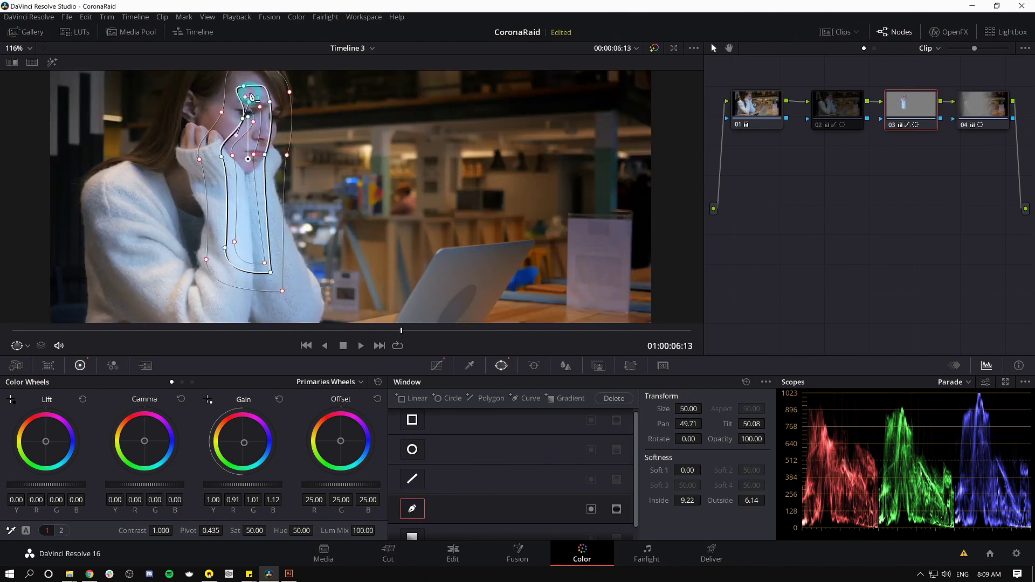
drag(245, 86, 259, 80)
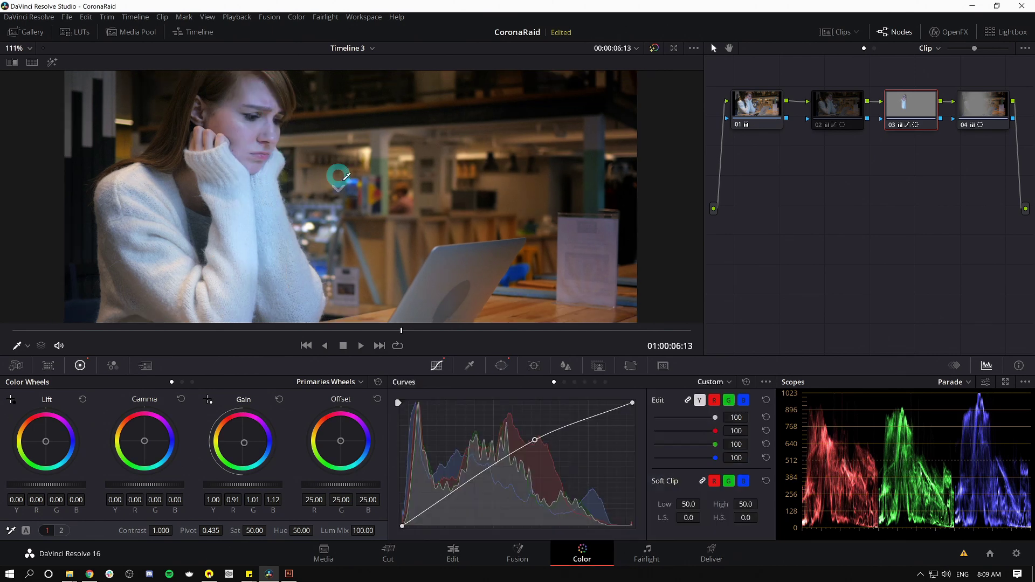
scroll(360, 193, down, 3)
scroll(348, 305, down, 1)
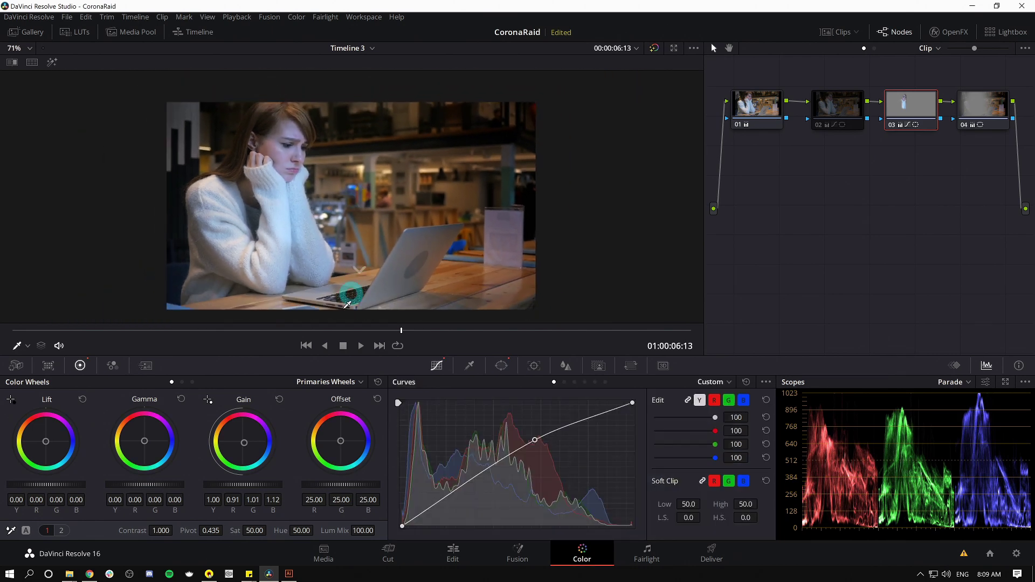